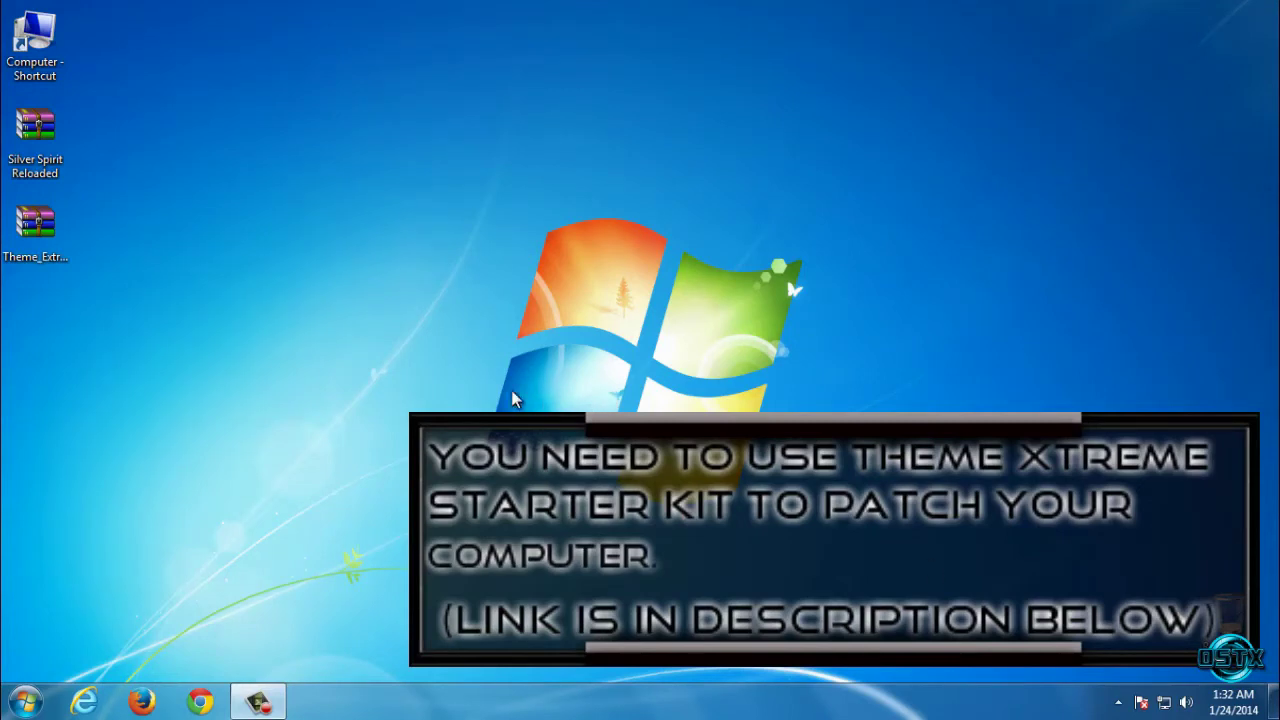
# Step: Extract the Theme_Extreme_Starter_Kit_V1 archive on the desktop into its own folder and open that folder
pyautogui.click(55, 240)
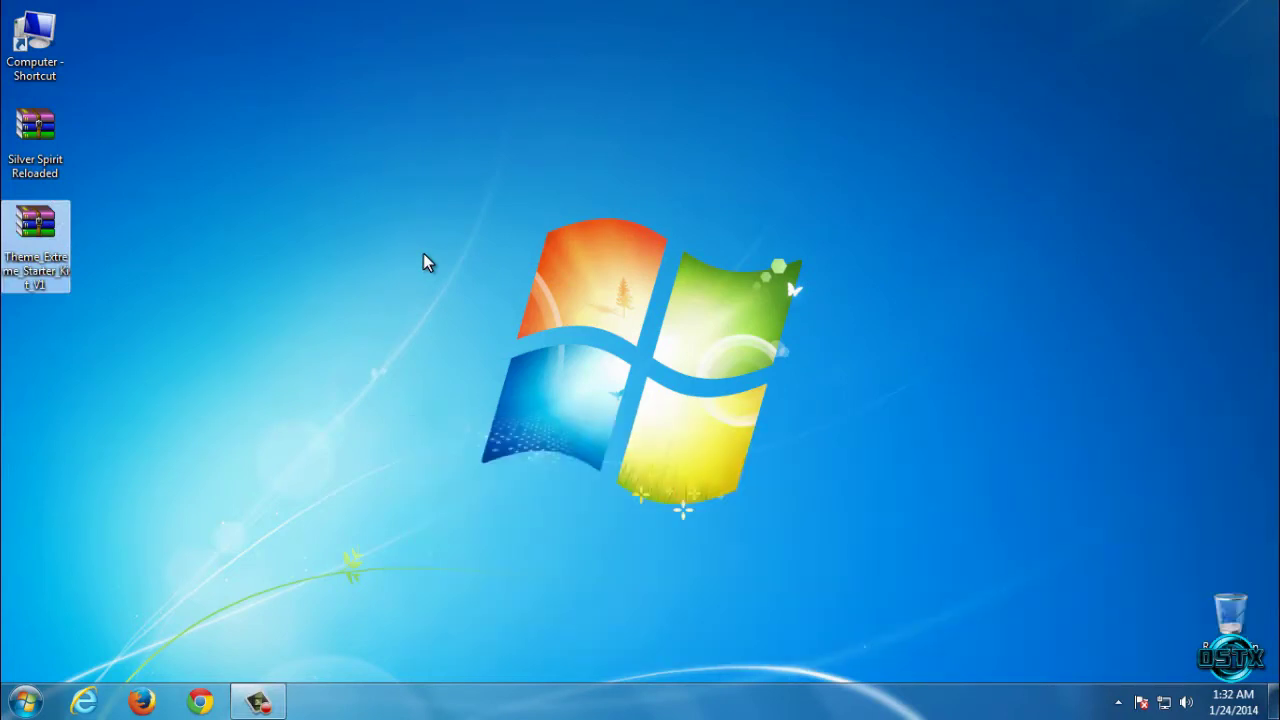
pyautogui.rightClick(6, 240)
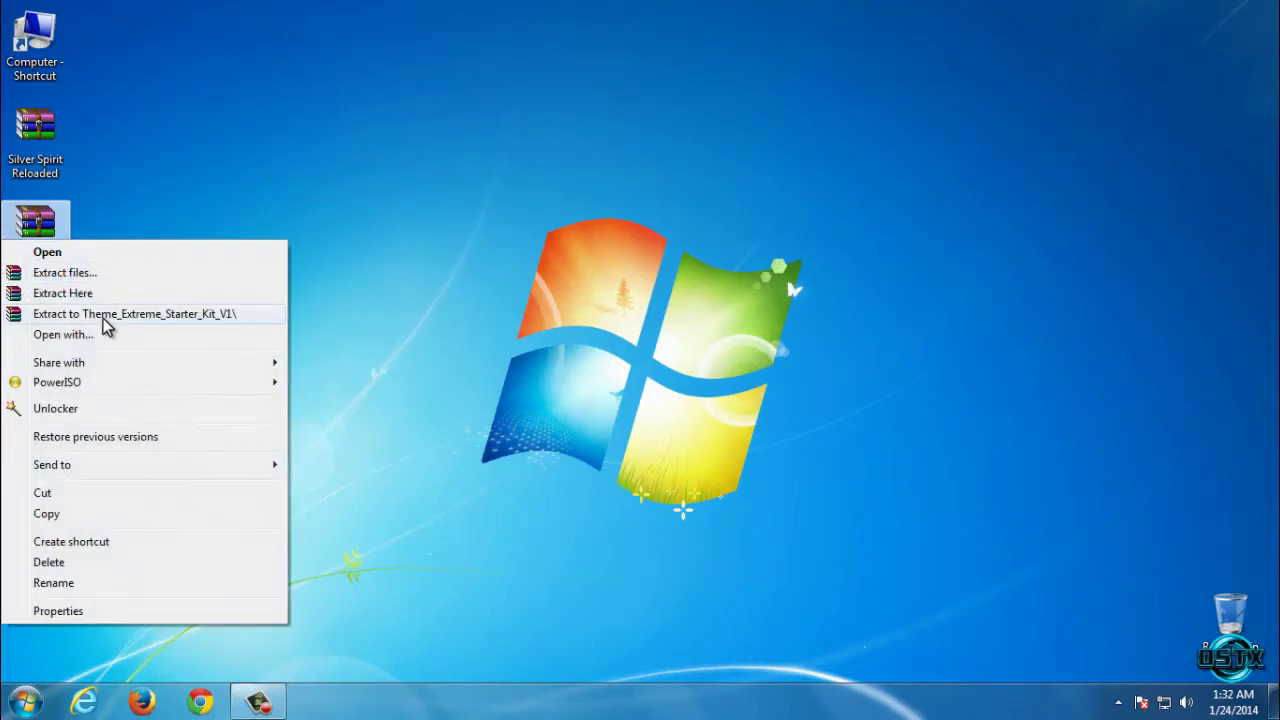
pyautogui.click(104, 318)
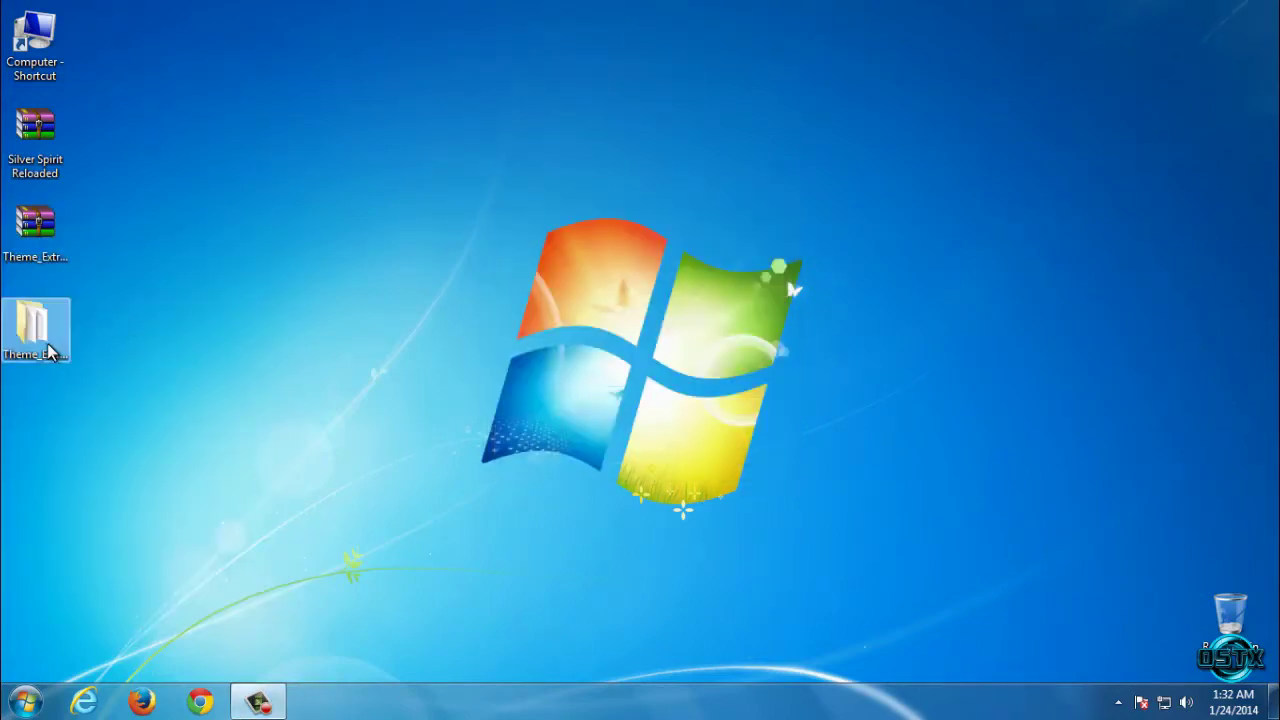
pyautogui.doubleClick(36, 330)
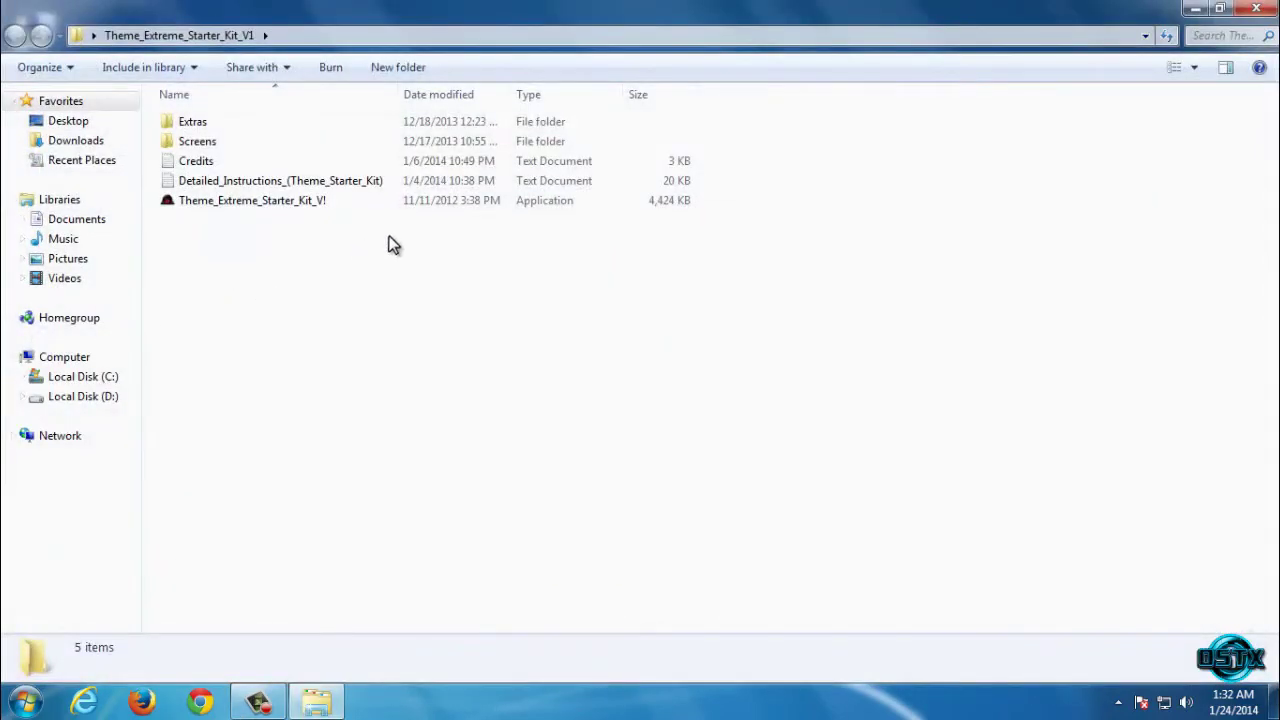
# Step: Run the Theme Extreme Starter Kit patcher with administrator permission, dismiss its notice, and close it and the folder without restarting
pyautogui.doubleClick(280, 207)
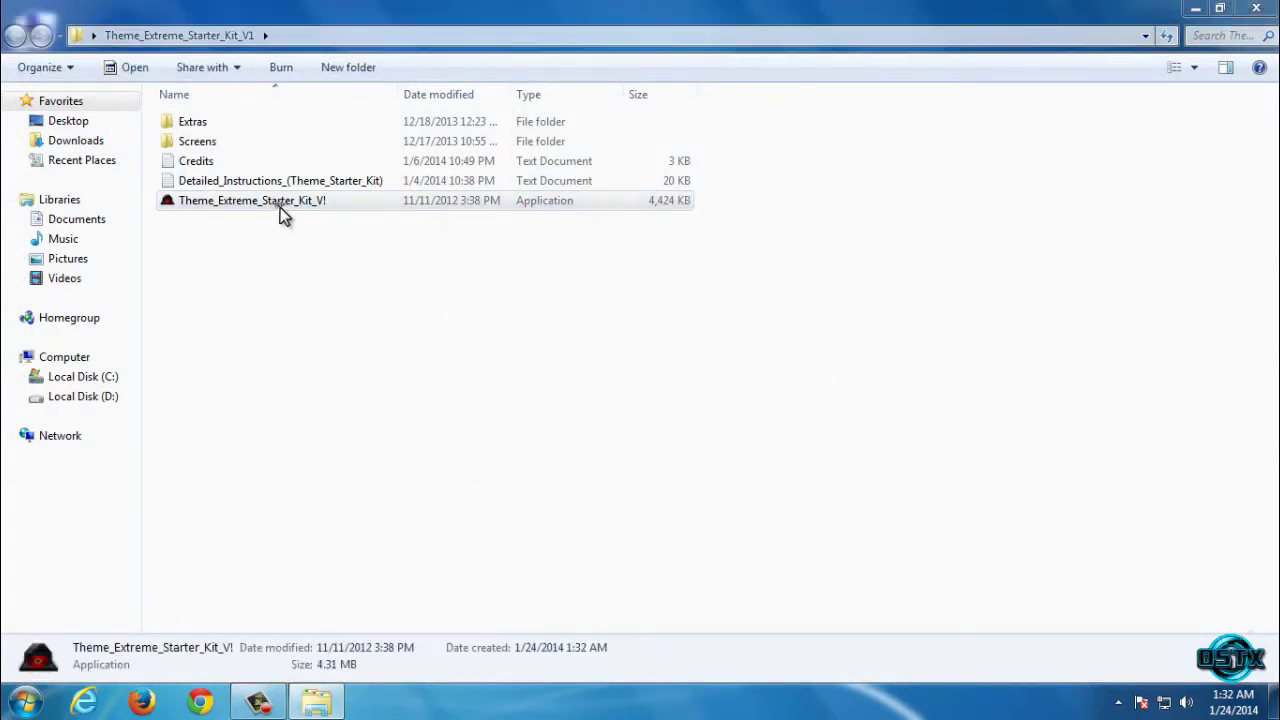
pyautogui.click(692, 367)
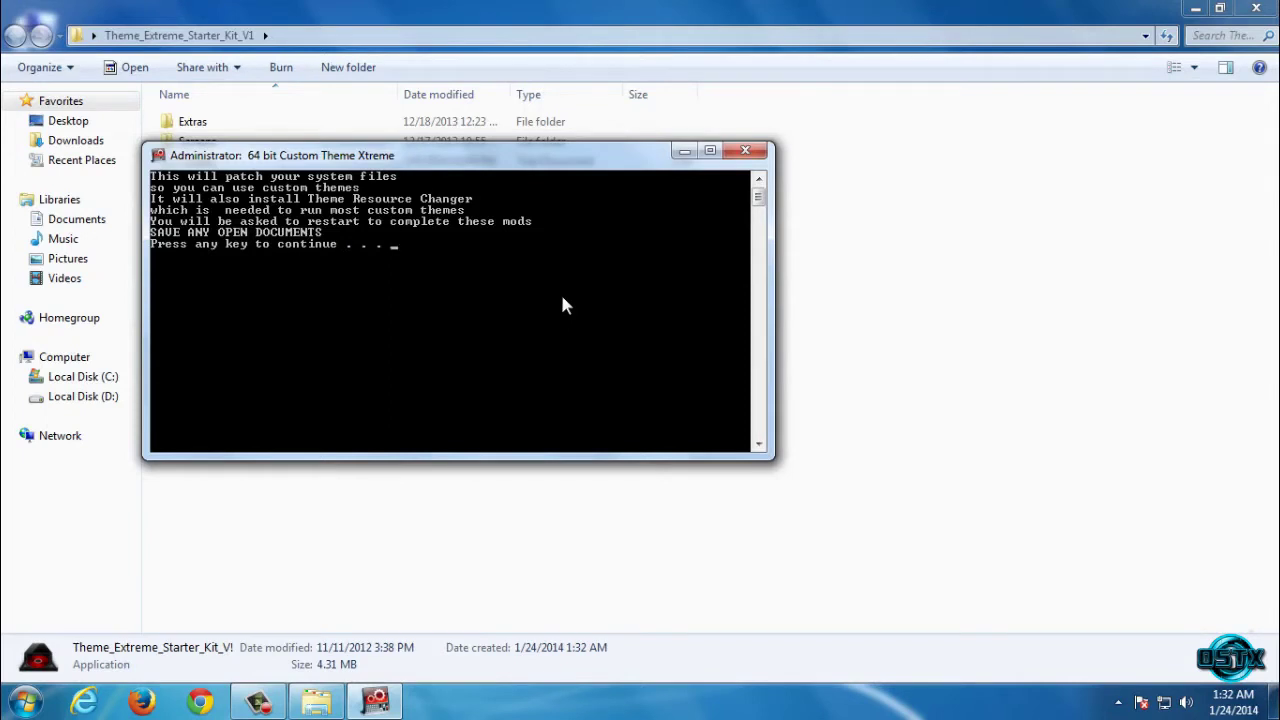
pyautogui.press('Return')
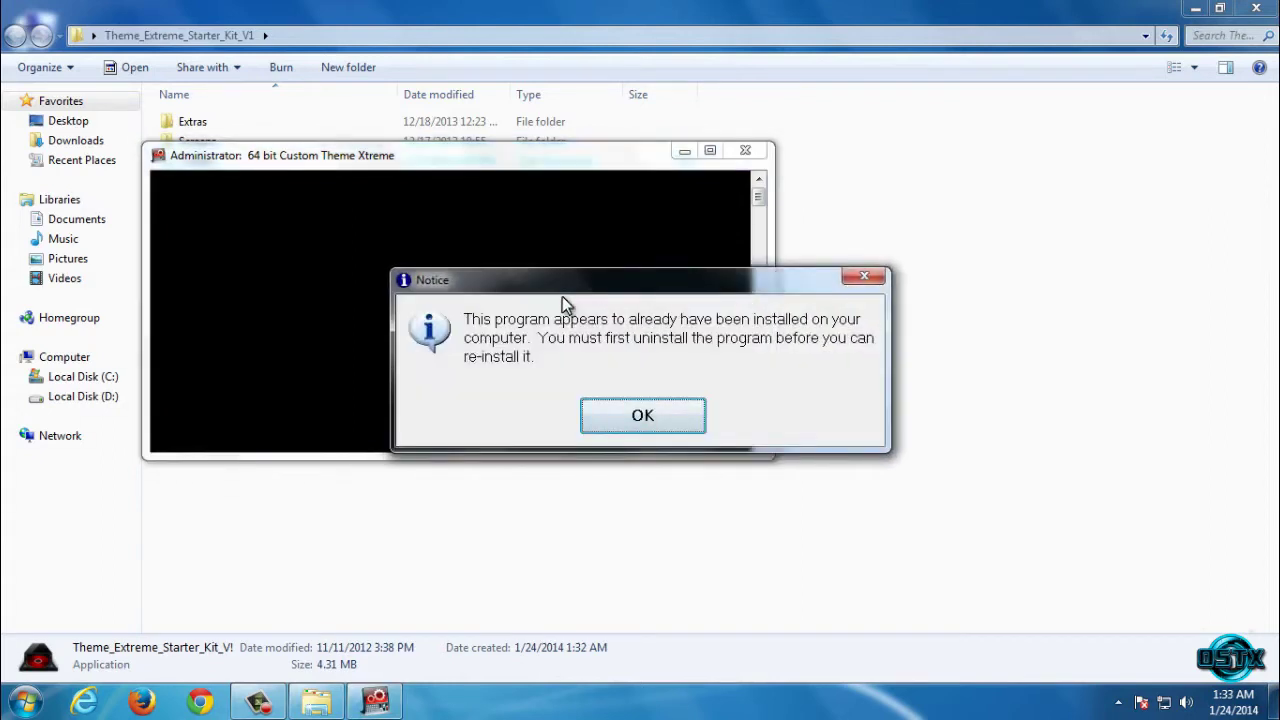
pyautogui.click(642, 421)
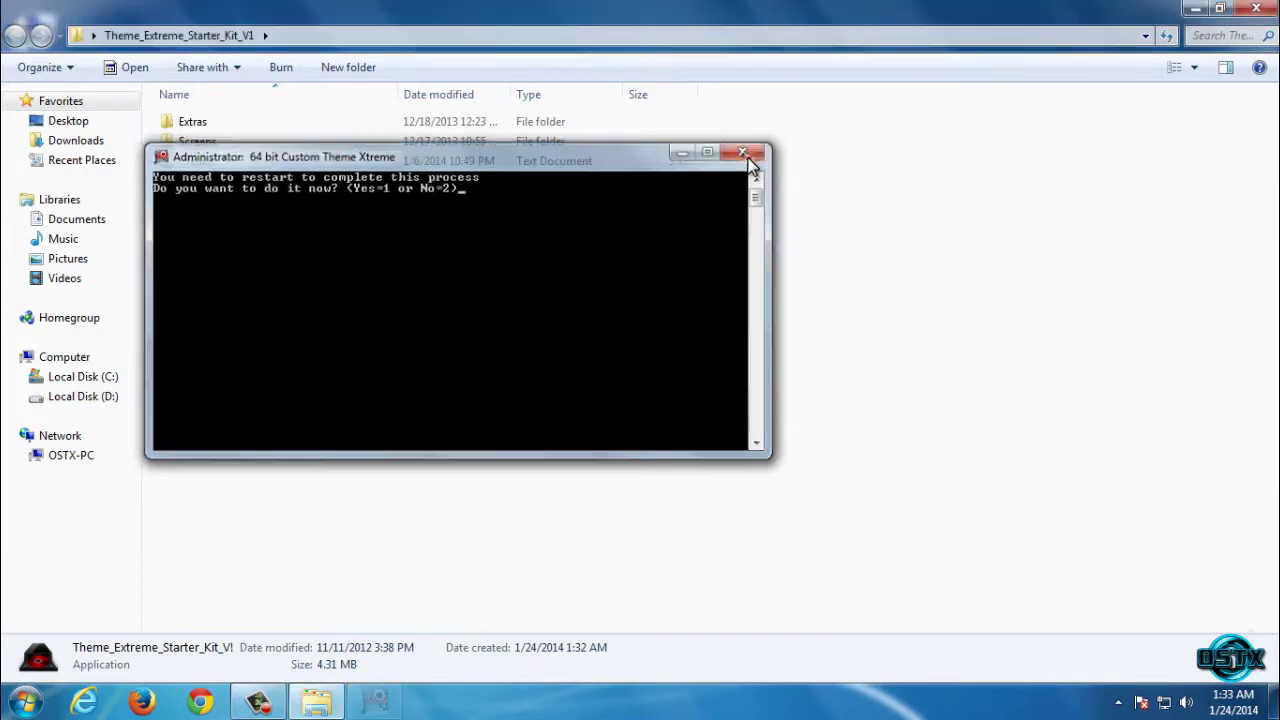
pyautogui.click(745, 151)
pyautogui.click(1256, 12)
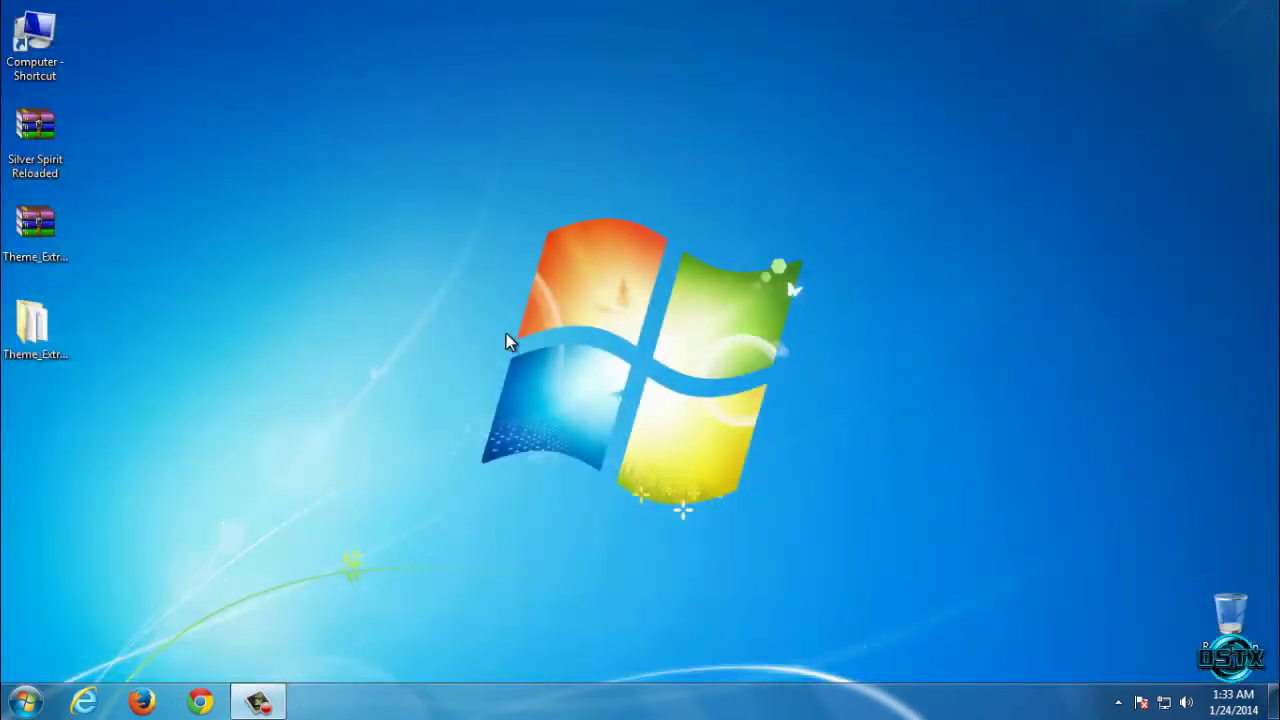
# Step: Extract the Silver Spirit Reloaded archive on the desktop into its own folder and open that folder
pyautogui.rightClick(35, 145)
pyautogui.click(120, 211)
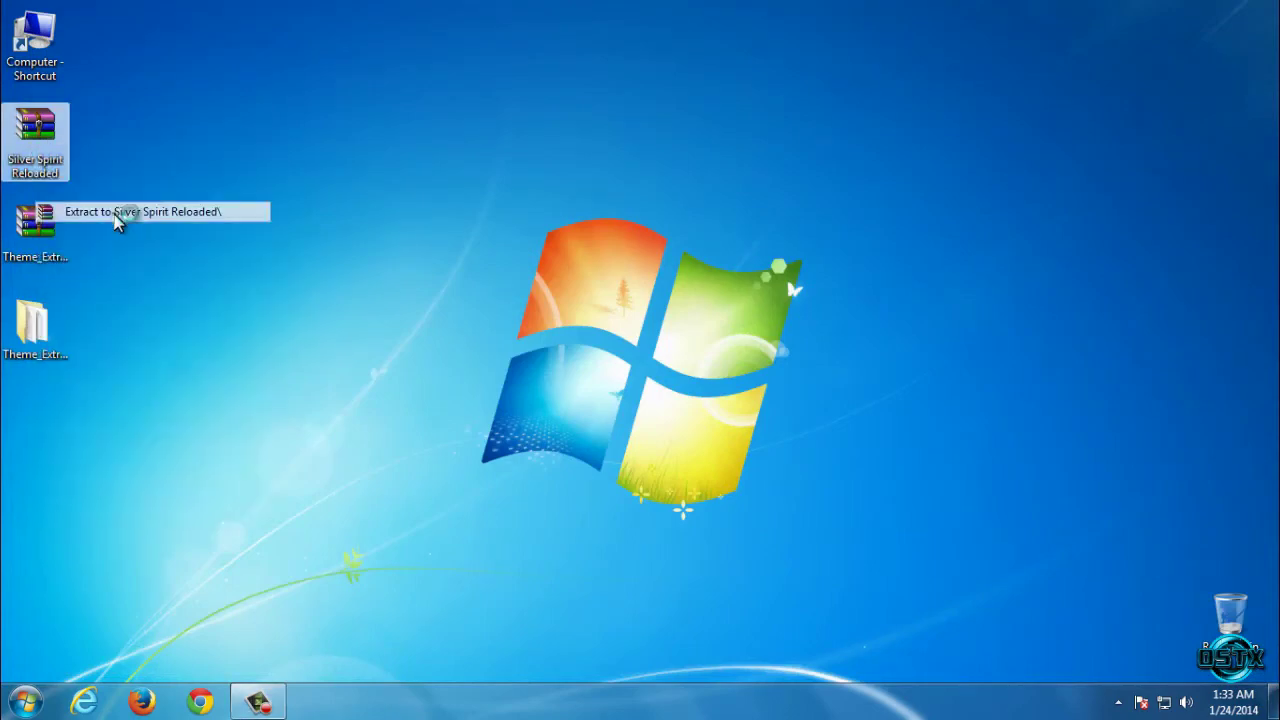
pyautogui.doubleClick(35, 425)
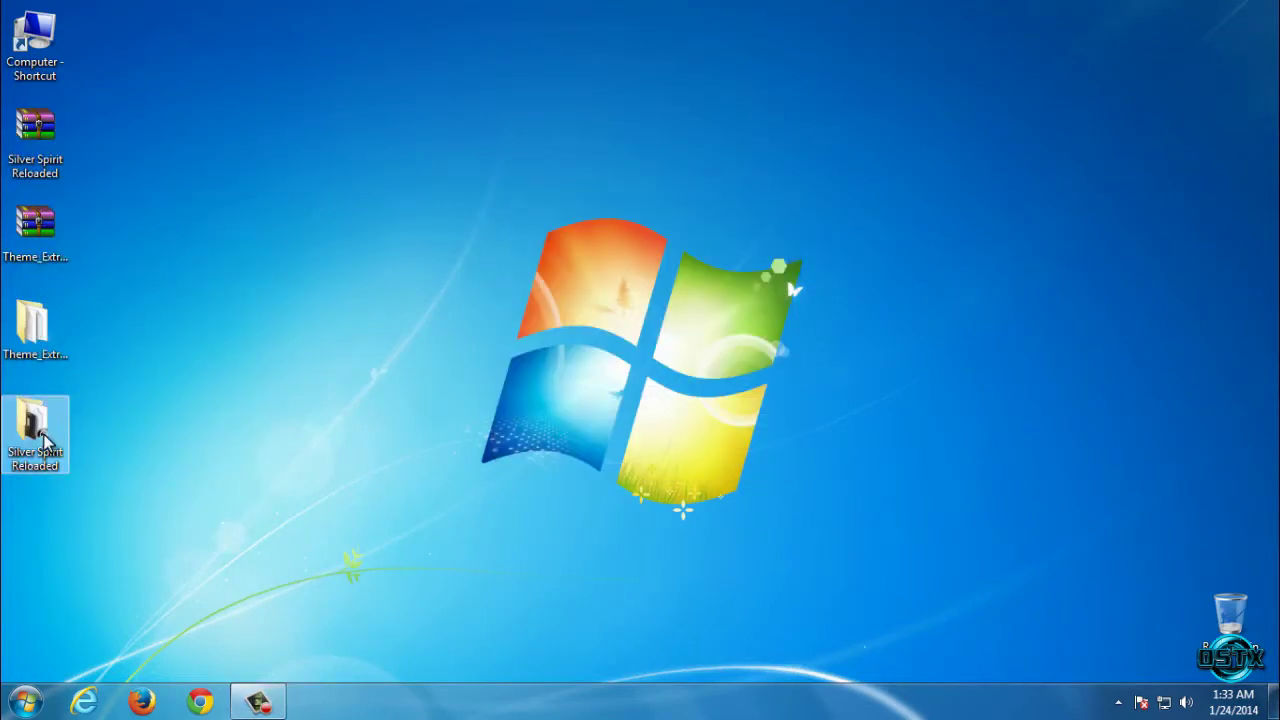
# Step: View the Silver Spirit Reloaded theme's preview image and close the photo viewer
pyautogui.click(280, 222)
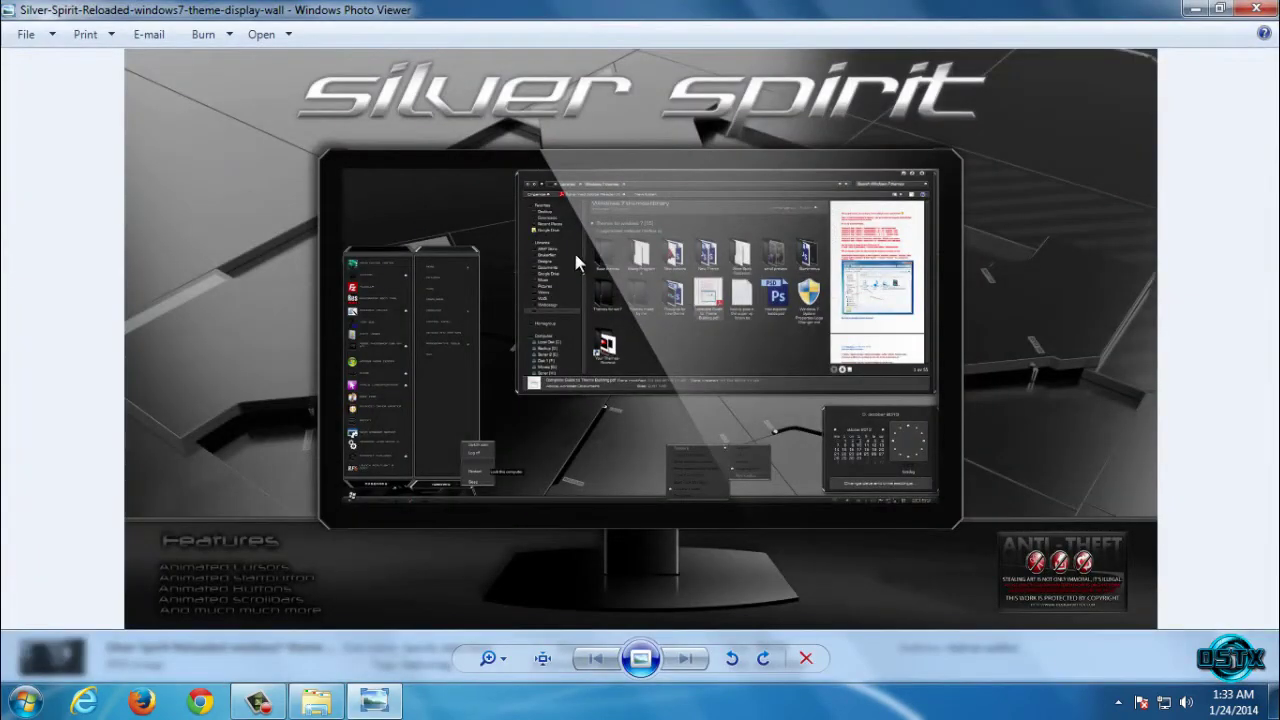
pyautogui.click(1256, 9)
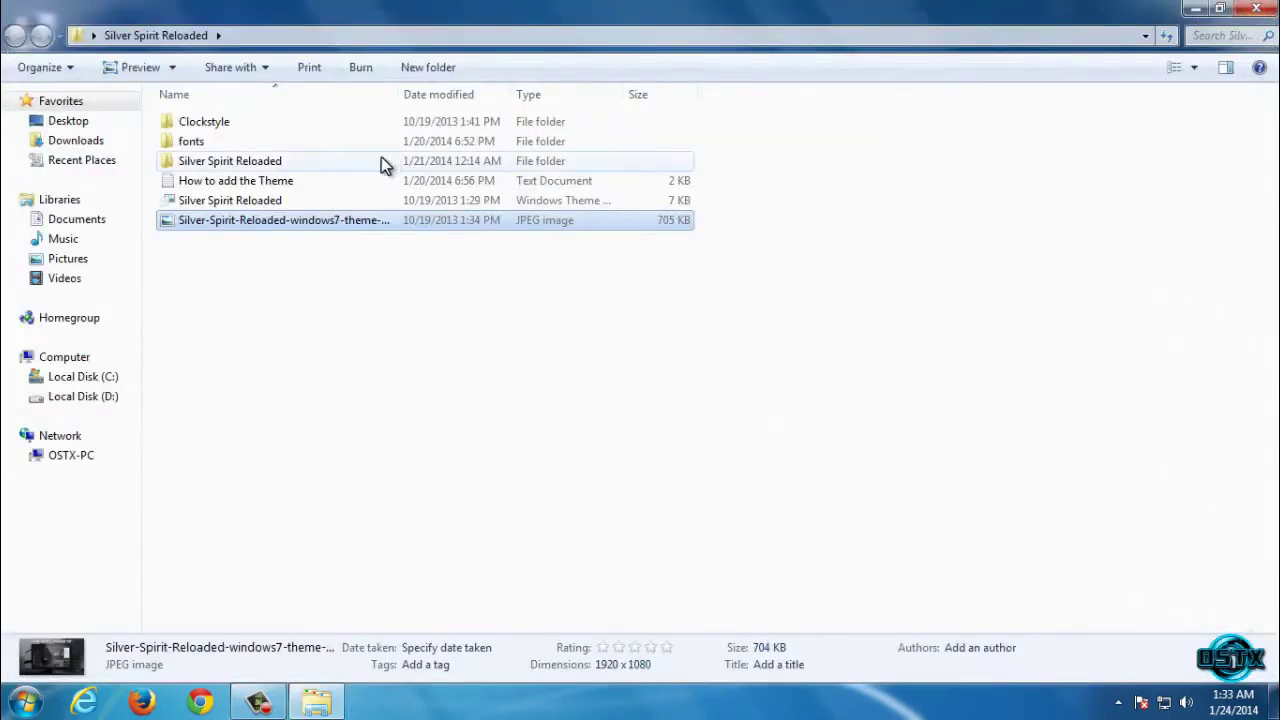
pyautogui.click(305, 199)
# Step: Install all fonts from the theme's fonts folder, replacing the already installed ones for all current items
pyautogui.doubleClick(200, 142)
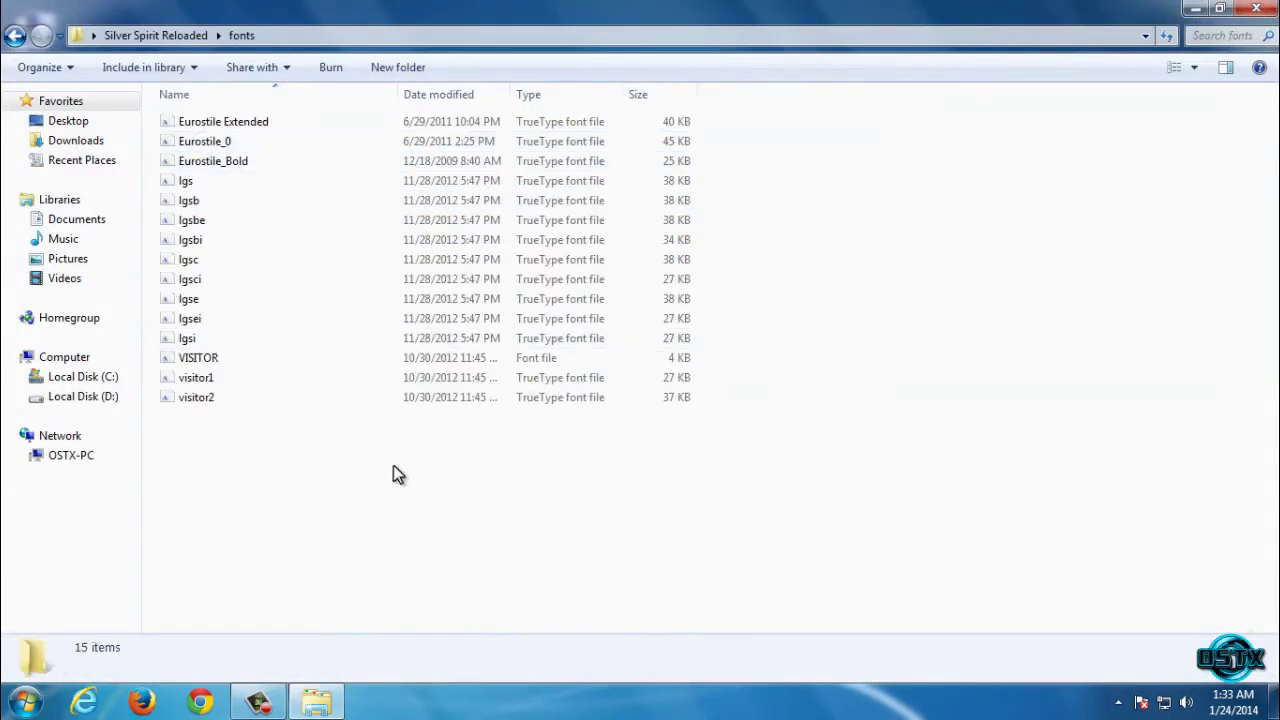
pyautogui.moveTo(463, 472); pyautogui.dragTo(198, 128)
pyautogui.rightClick(200, 128)
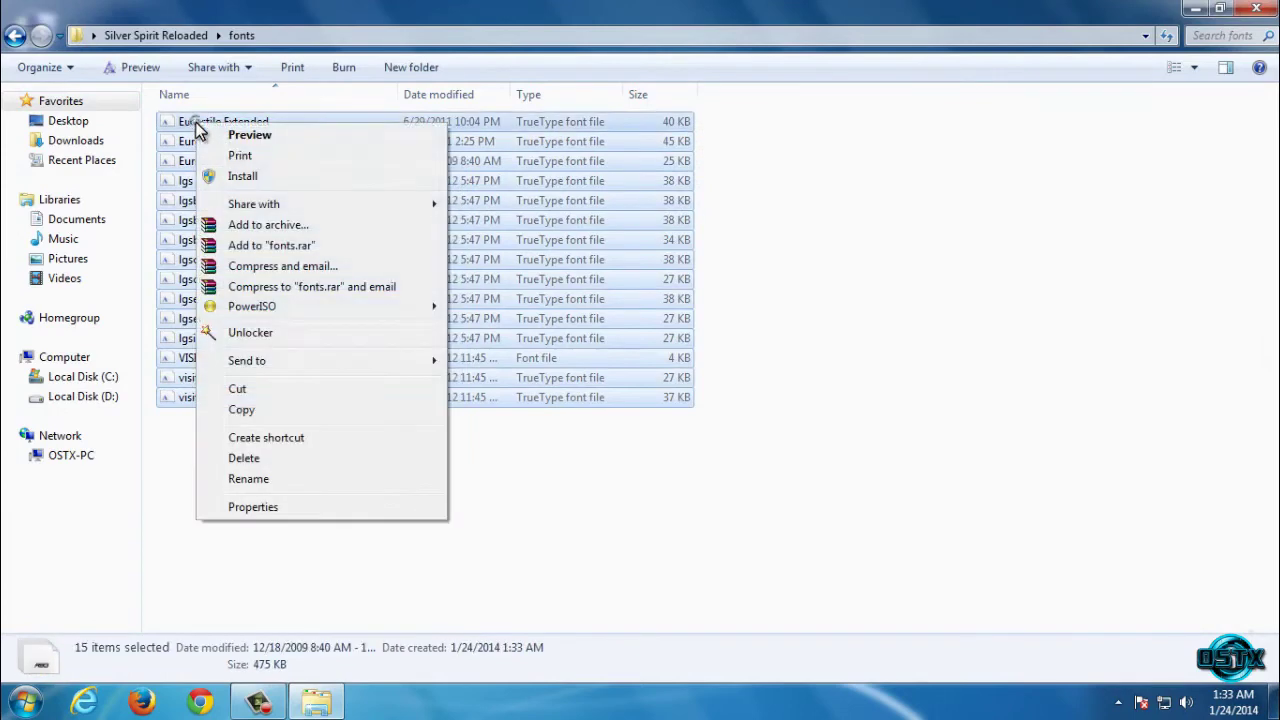
pyautogui.click(279, 179)
pyautogui.click(692, 362)
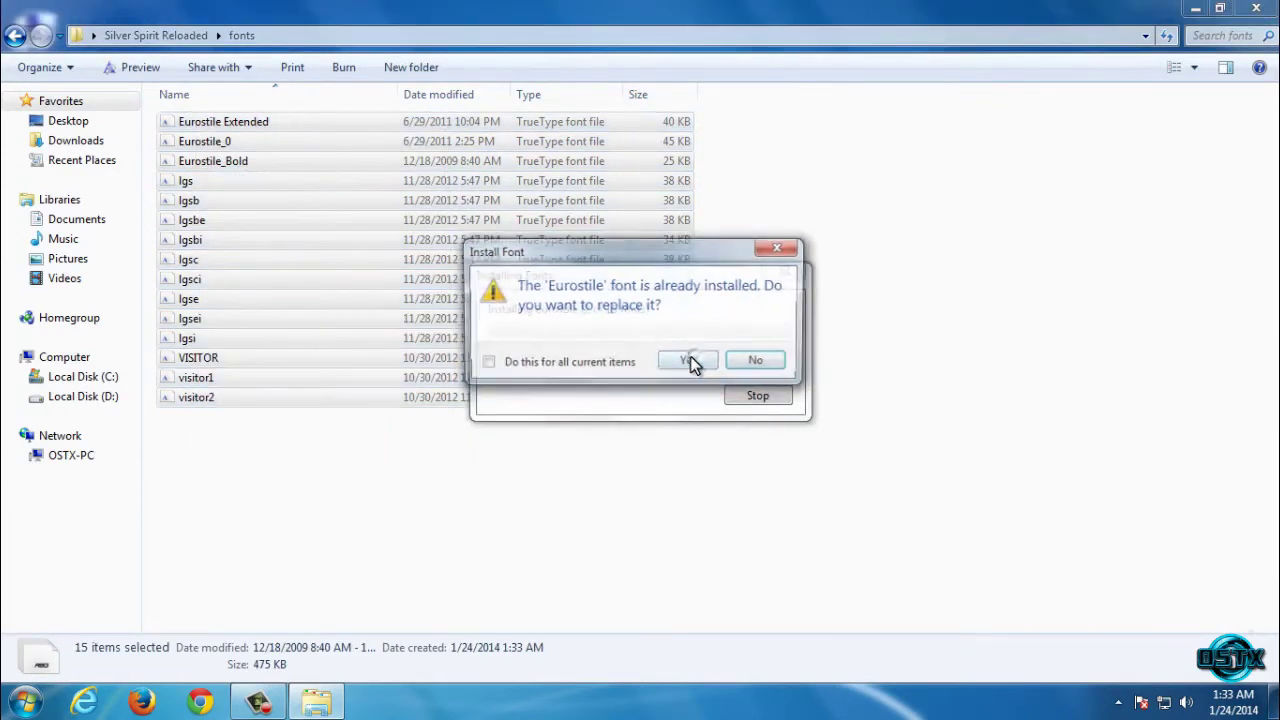
pyautogui.click(532, 367)
pyautogui.click(693, 364)
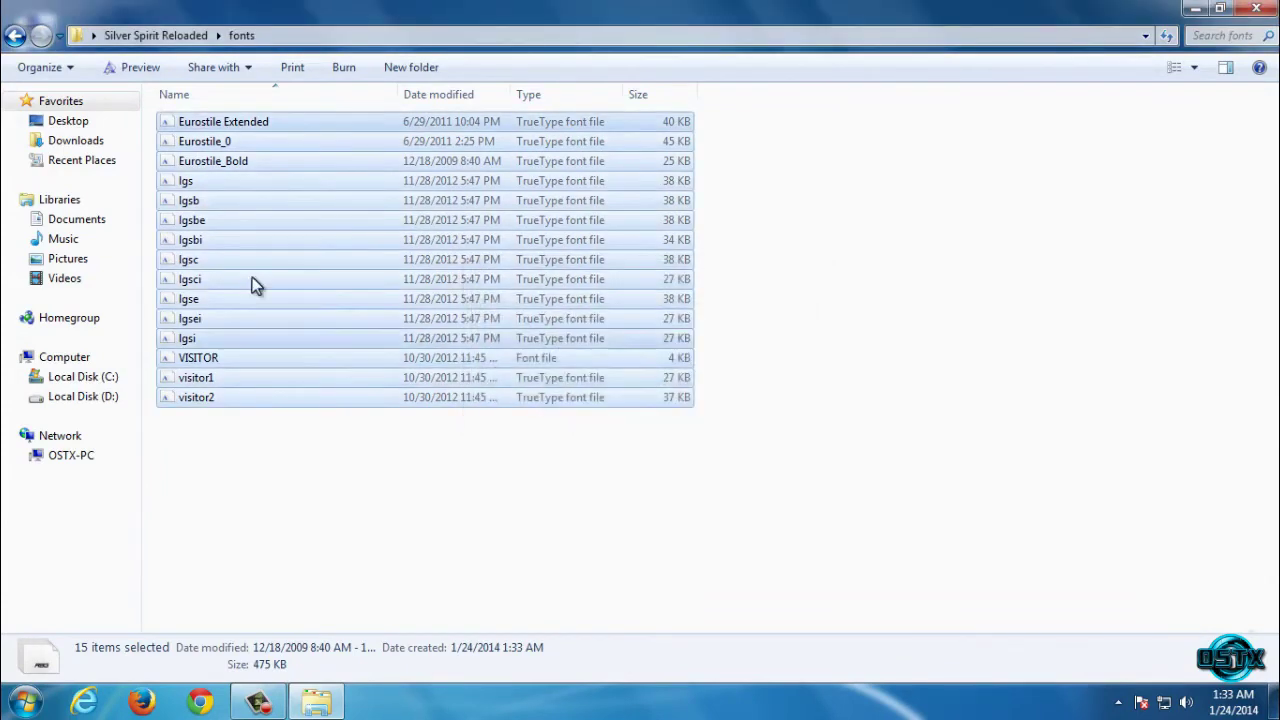
# Step: Return to the main theme folder and copy both the Silver Spirit Reloaded subfolder and the Windows theme file
pyautogui.click(15, 35)
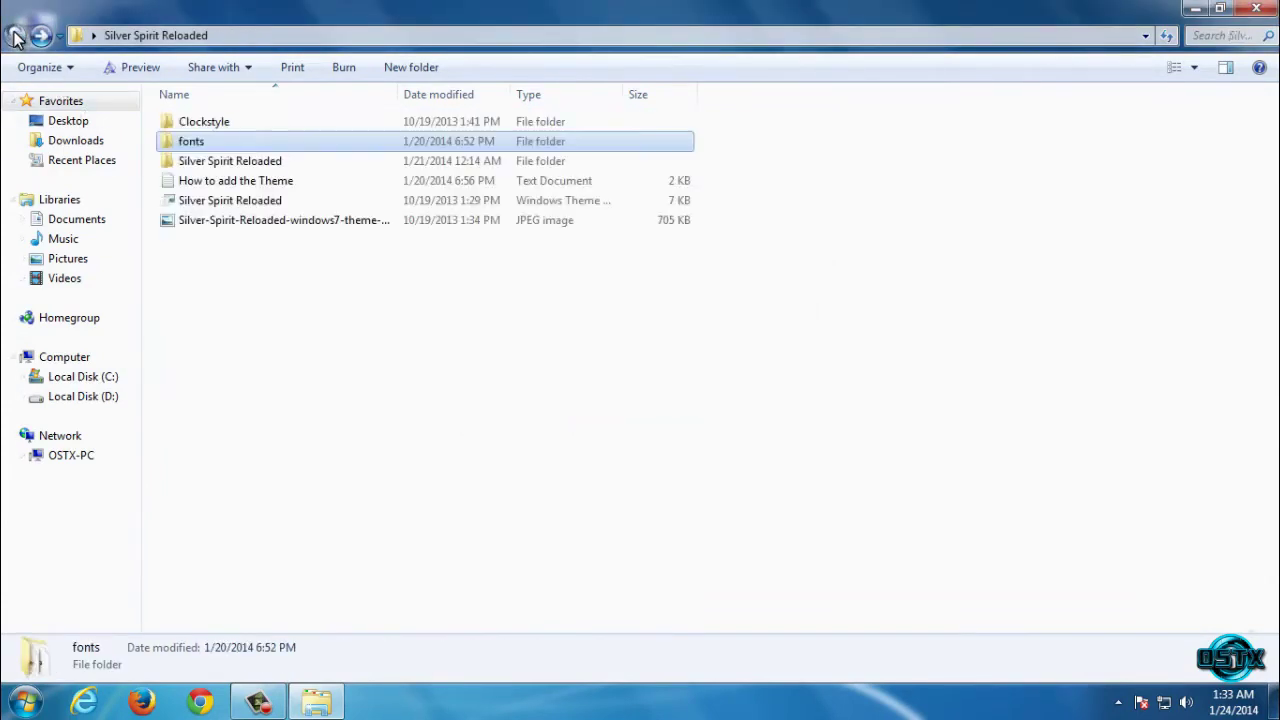
pyautogui.click(275, 163)
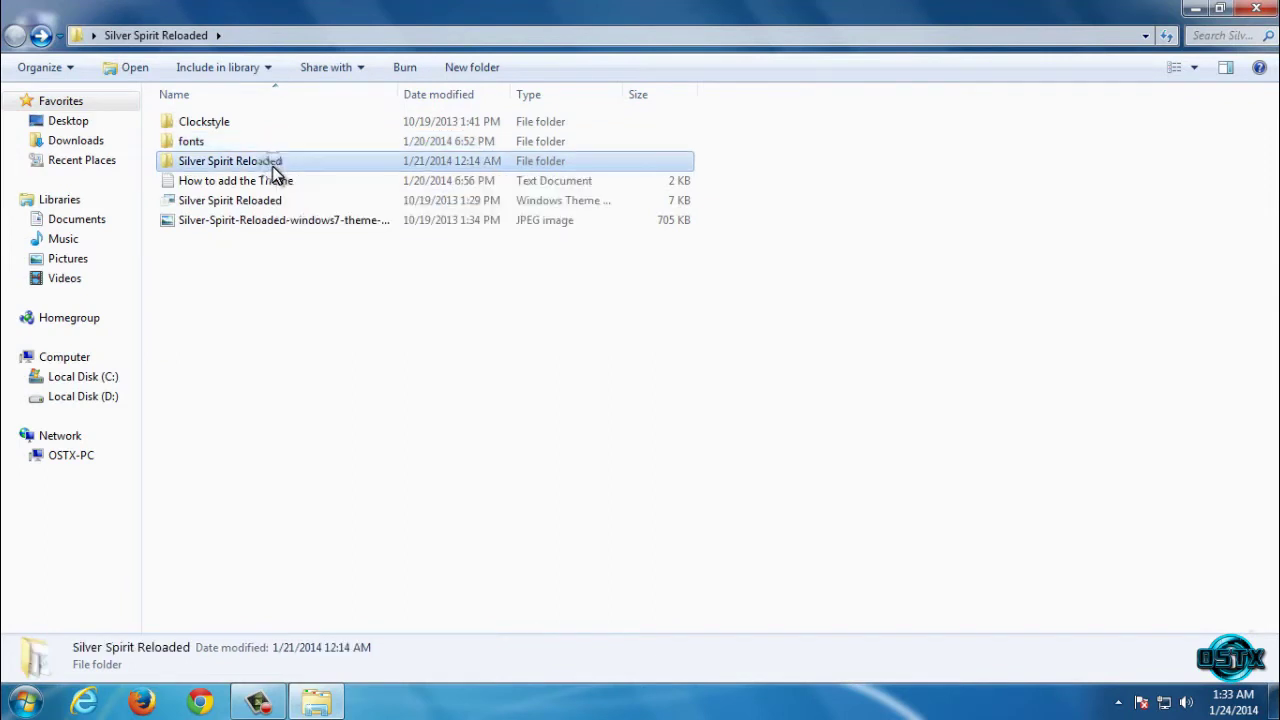
pyautogui.keyDown('ctrl'); pyautogui.click(237, 203); pyautogui.keyUp('ctrl')
pyautogui.rightClick(416, 203)
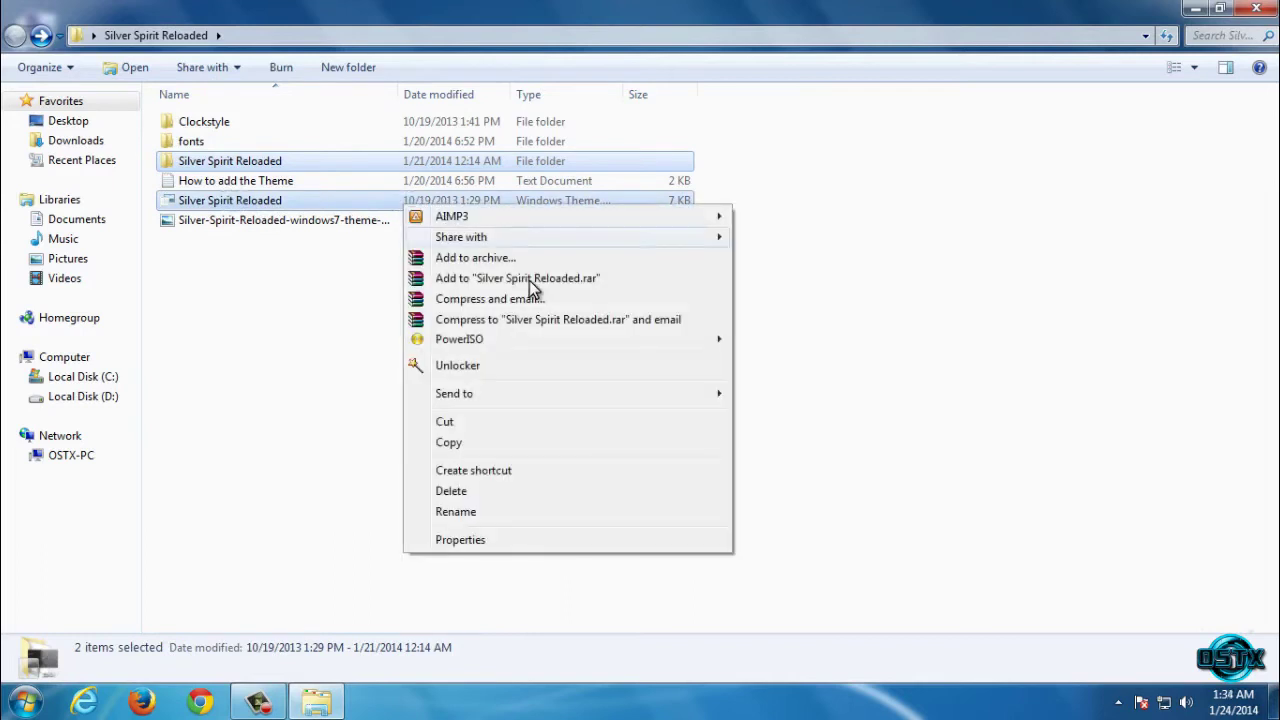
pyautogui.click(457, 442)
# Step: Open the Themes folder under Windows\Resources on Local Disk (C:)
pyautogui.click(118, 377)
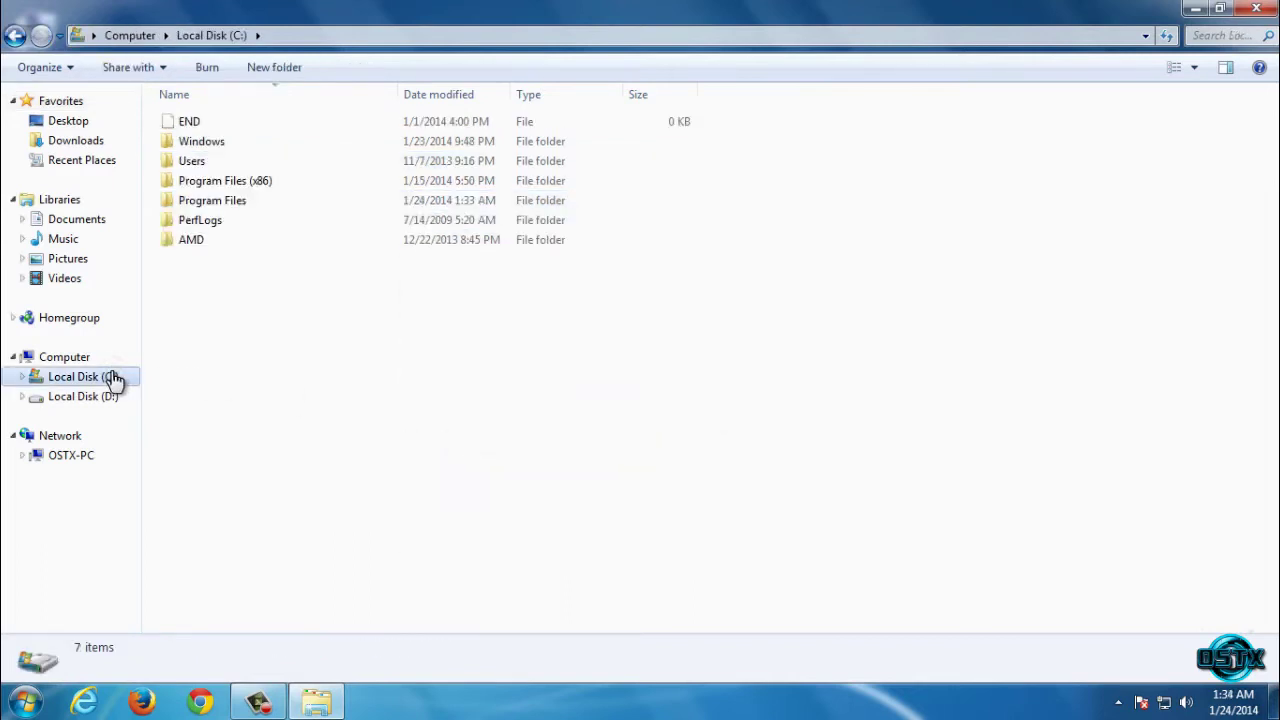
pyautogui.doubleClick(223, 142)
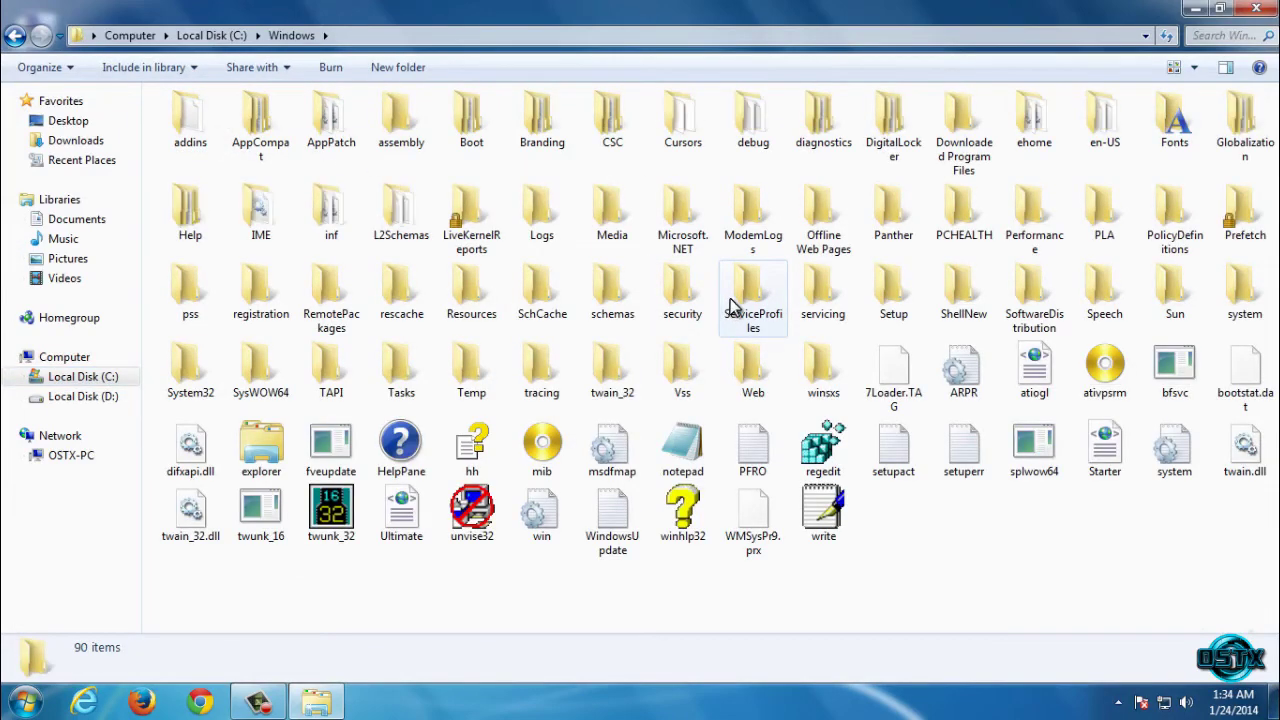
pyautogui.click(490, 303)
pyautogui.doubleClick(490, 303)
pyautogui.doubleClick(211, 142)
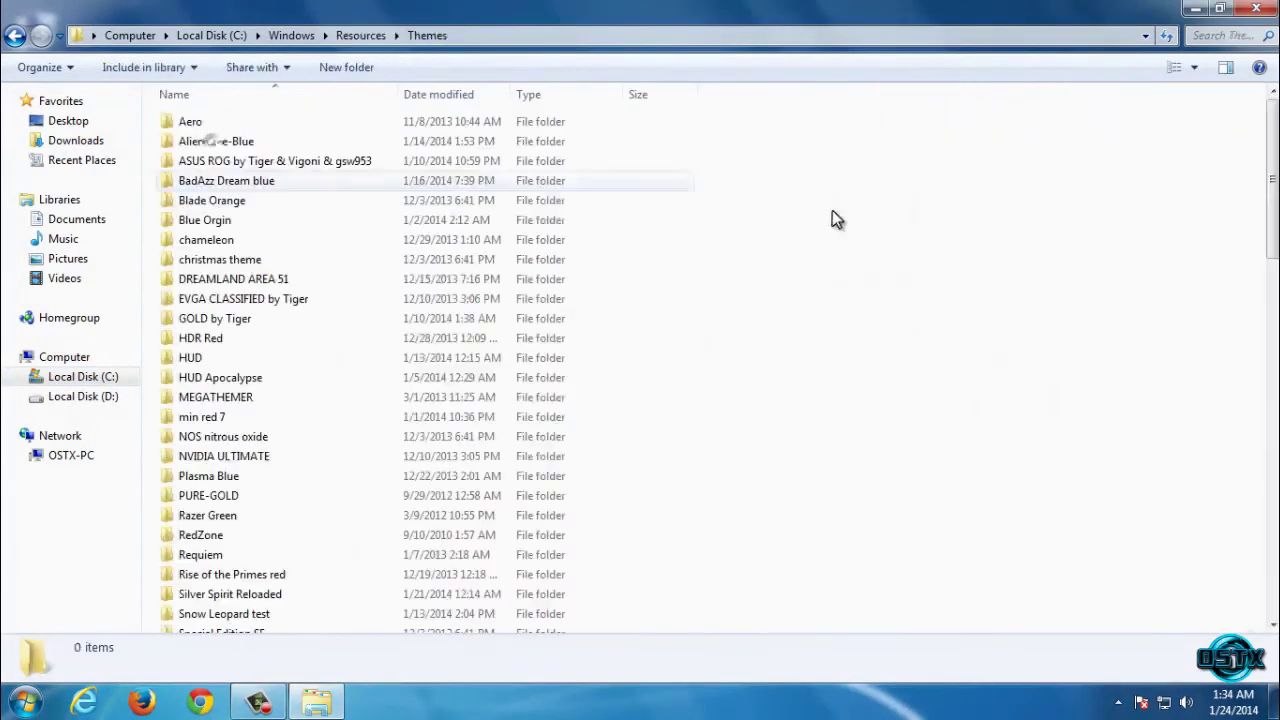
# Step: Paste the copied theme files into the Themes folder, replacing and merging all duplicates, and close the window
pyautogui.rightClick(920, 223)
pyautogui.click(979, 377)
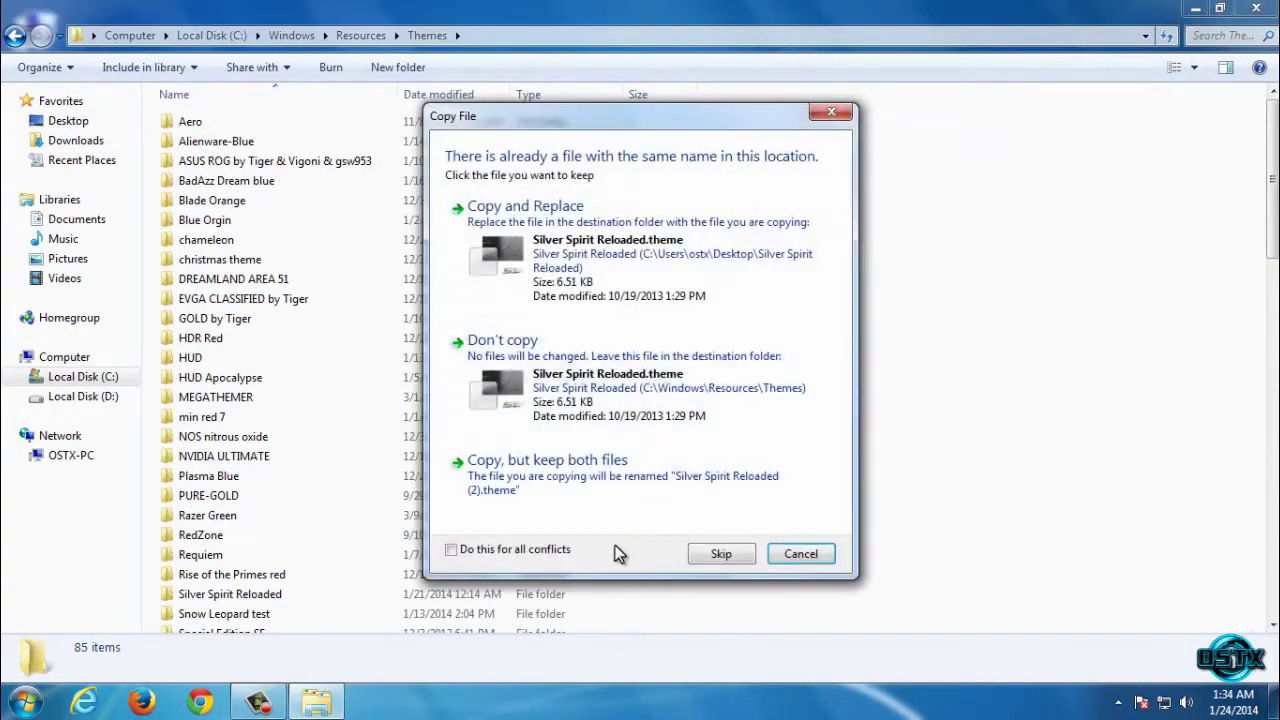
pyautogui.click(610, 547)
pyautogui.click(688, 271)
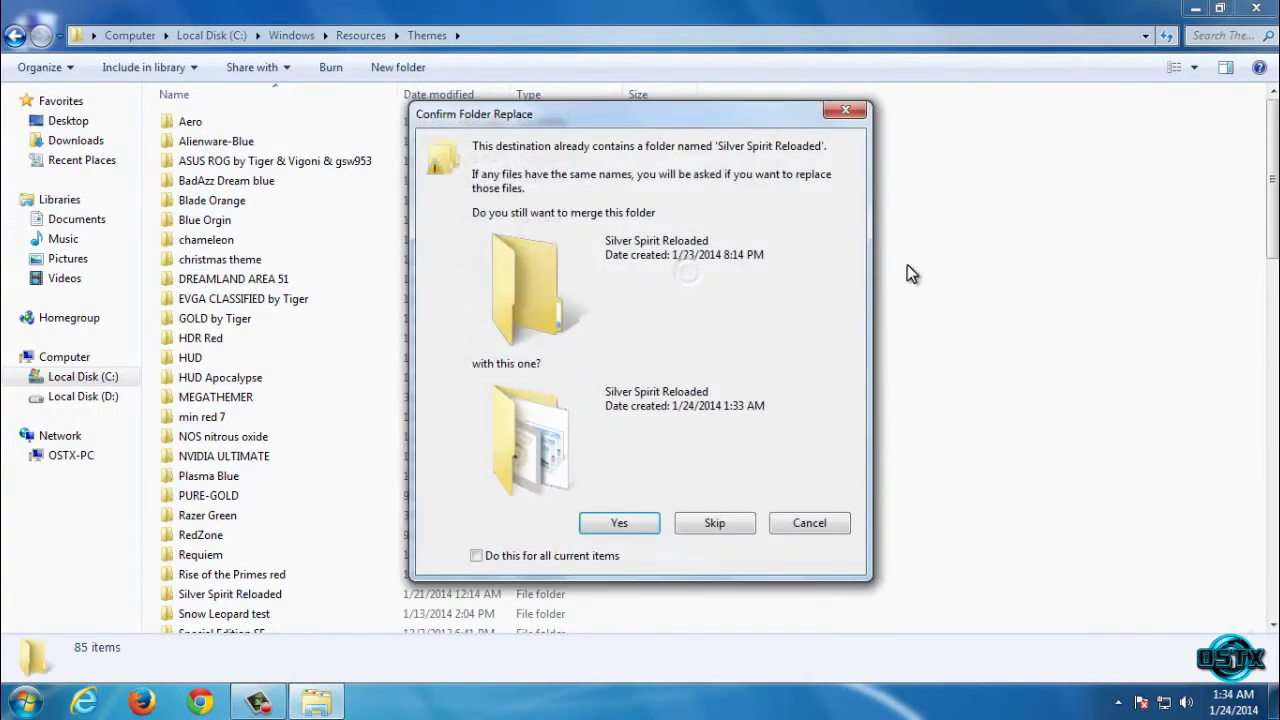
pyautogui.click(571, 553)
pyautogui.click(617, 519)
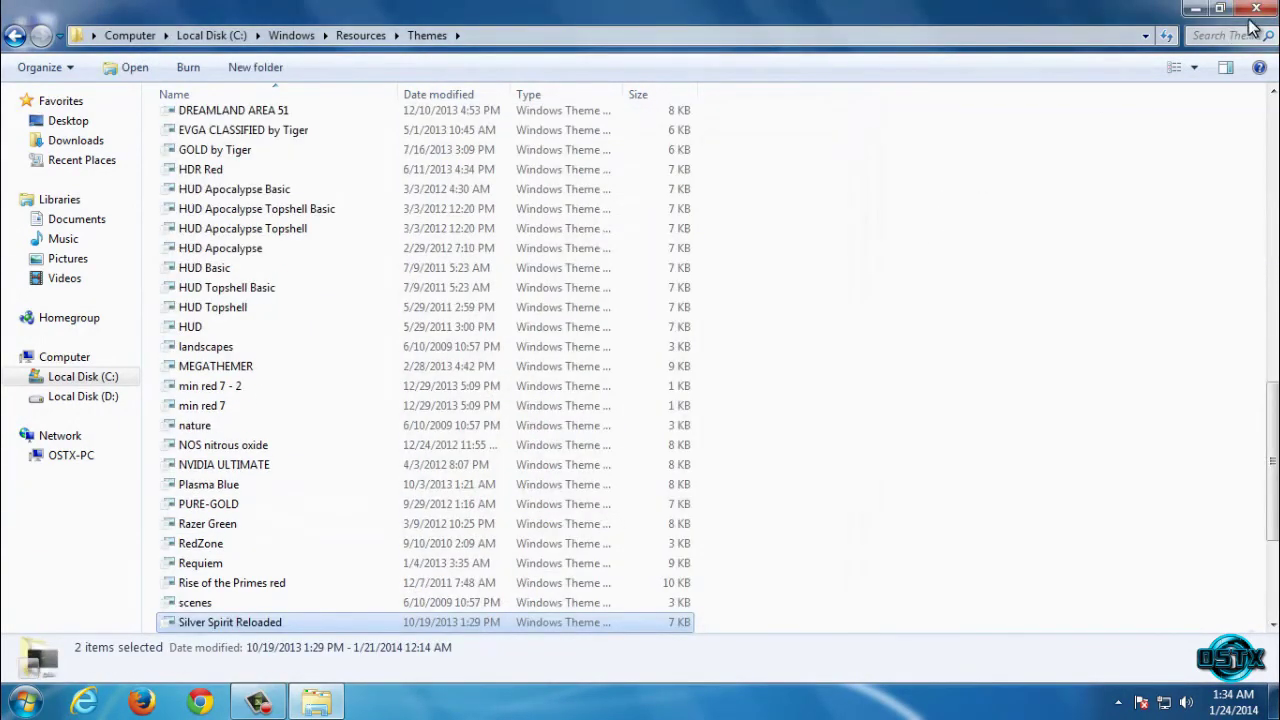
pyautogui.click(1256, 8)
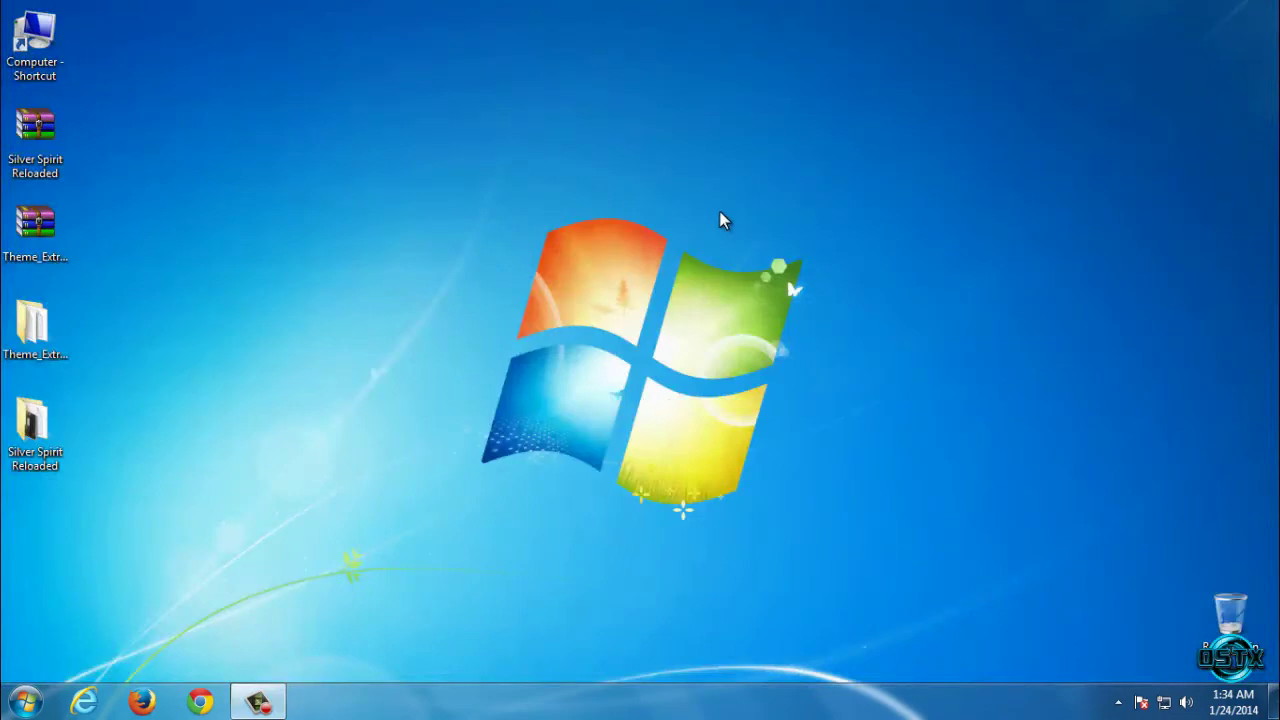
# Step: Apply the Silver Spirit Reloaded theme in the desktop's Personalization settings and close the window
pyautogui.rightClick(565, 286)
pyautogui.click(675, 529)
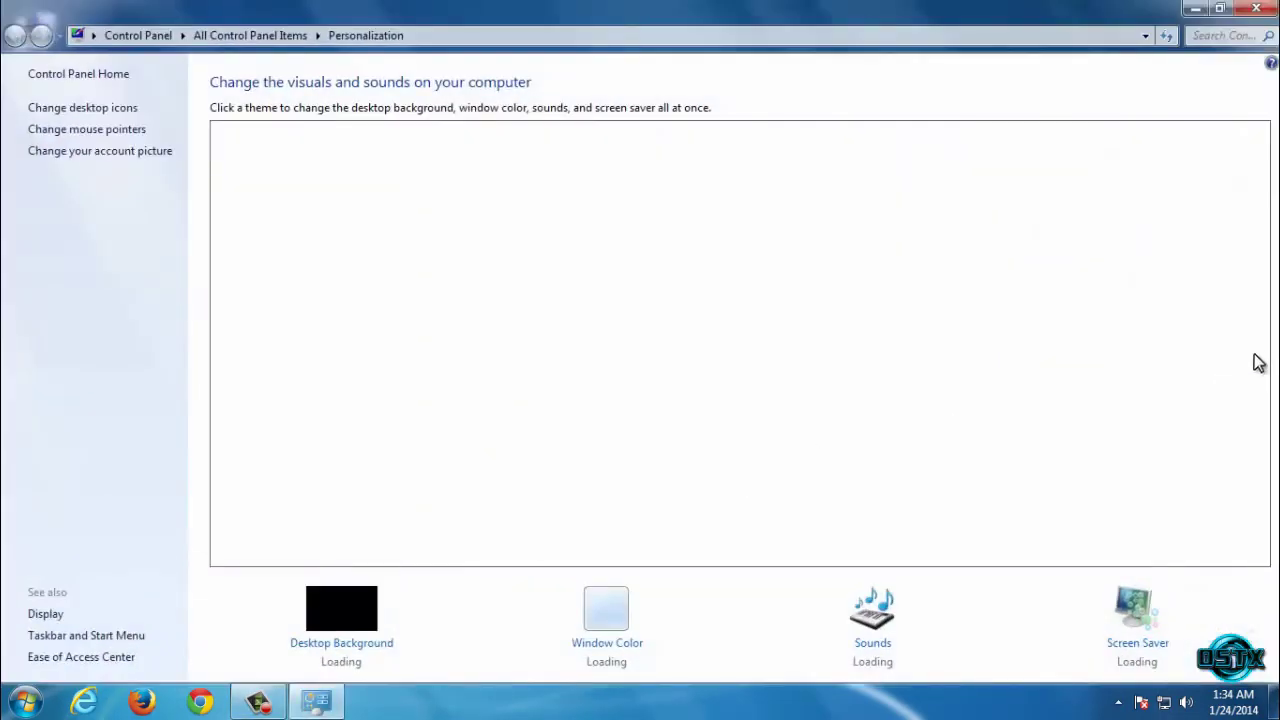
pyautogui.moveTo(1257, 360); pyautogui.dragTo(1249, 486)
pyautogui.scroll(2, 1249, 486)
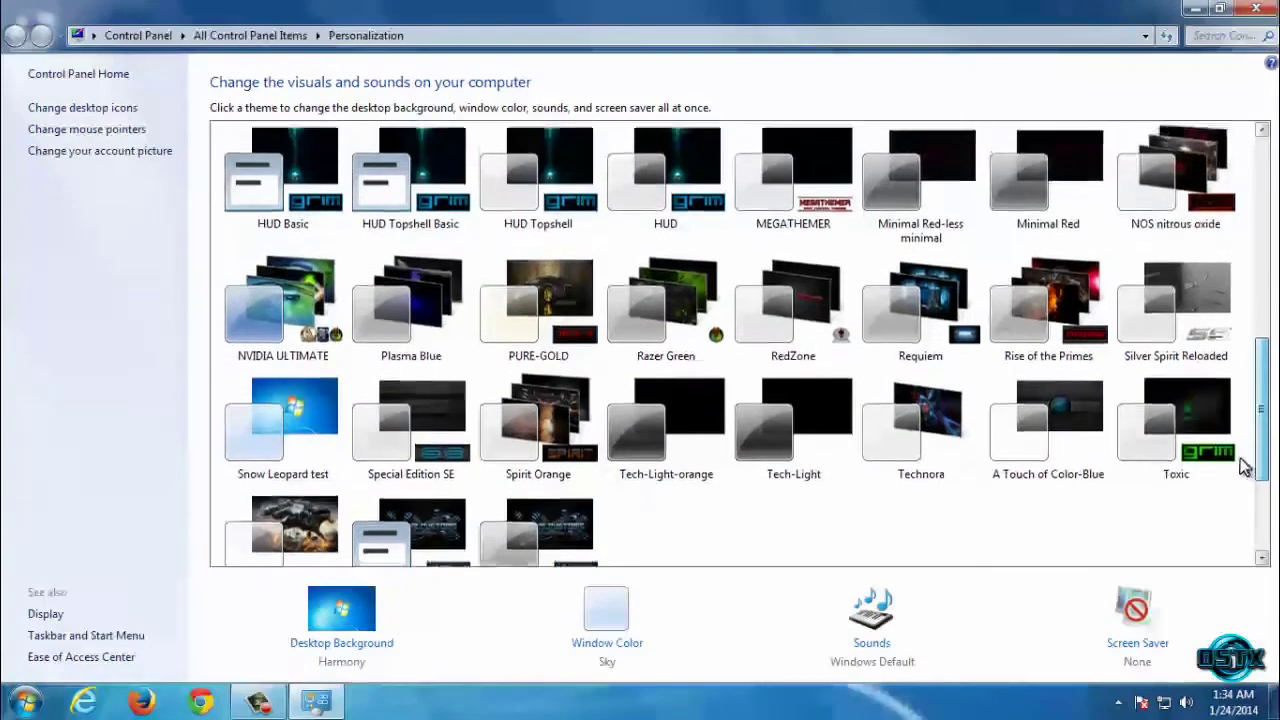
pyautogui.click(1188, 358)
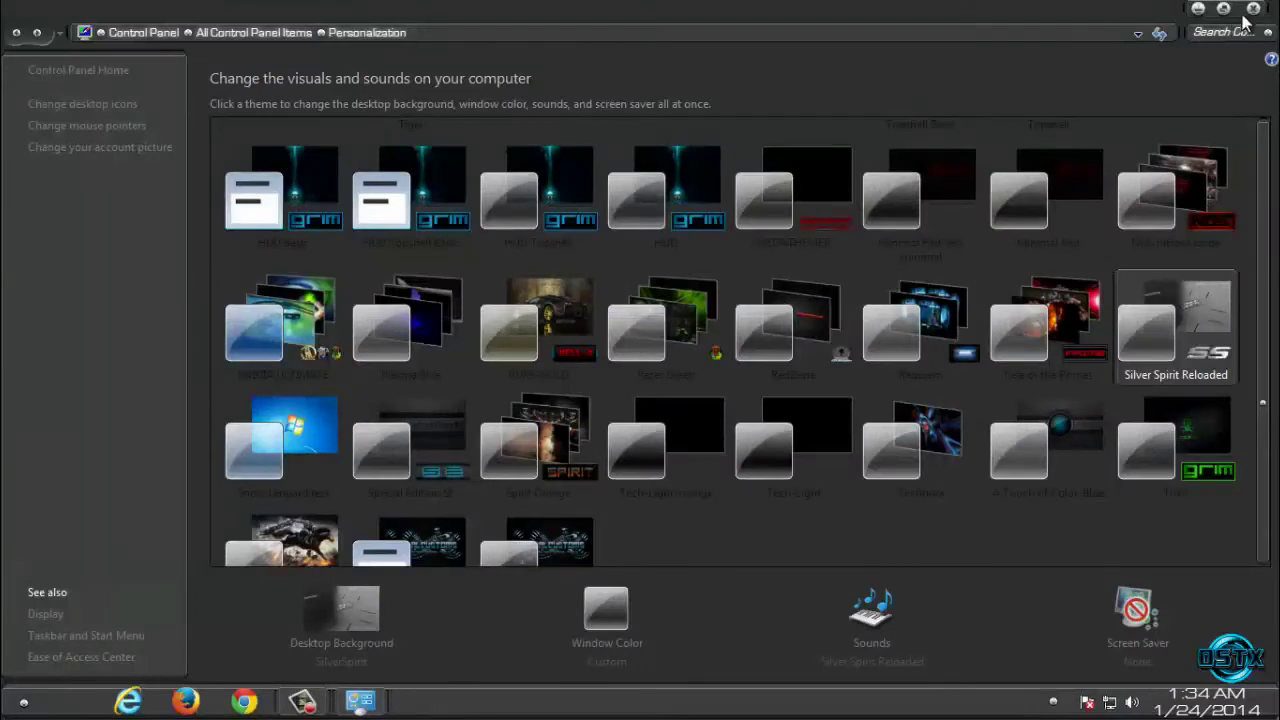
pyautogui.click(1252, 12)
# Step: Examine how the desktop context menu and its New submenu look in the applied theme
pyautogui.rightClick(487, 185)
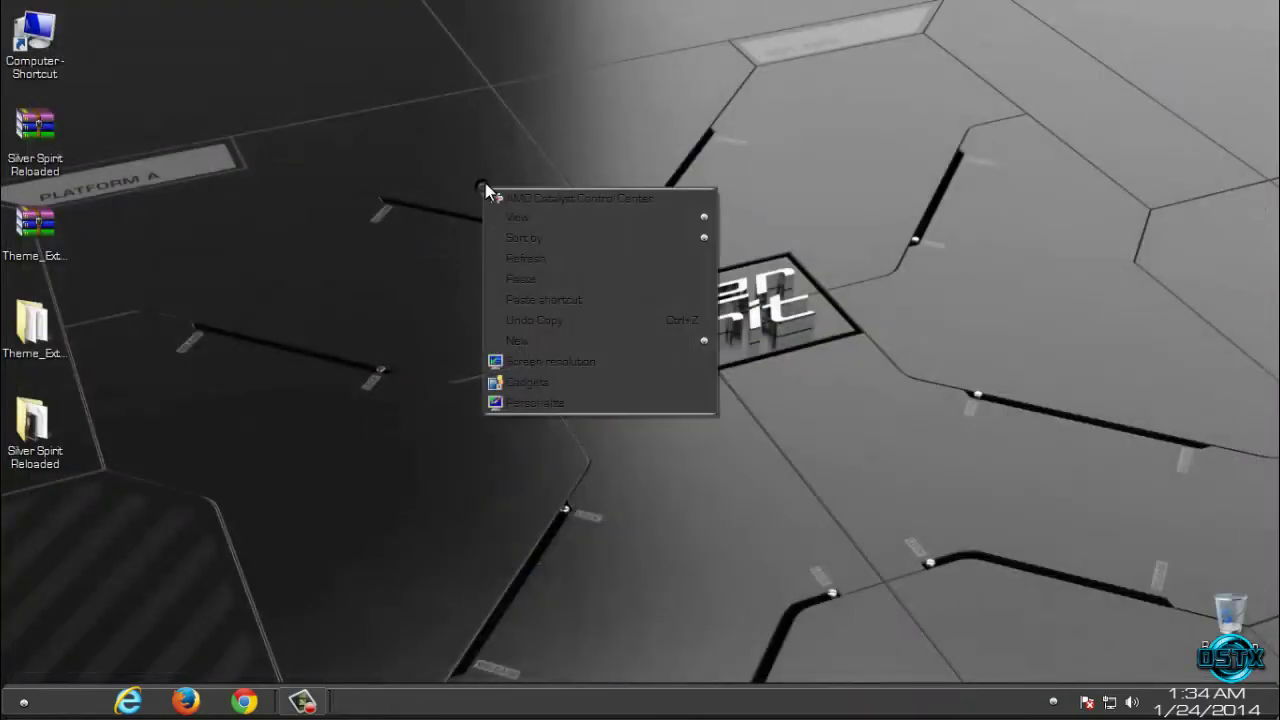
pyautogui.click(394, 204)
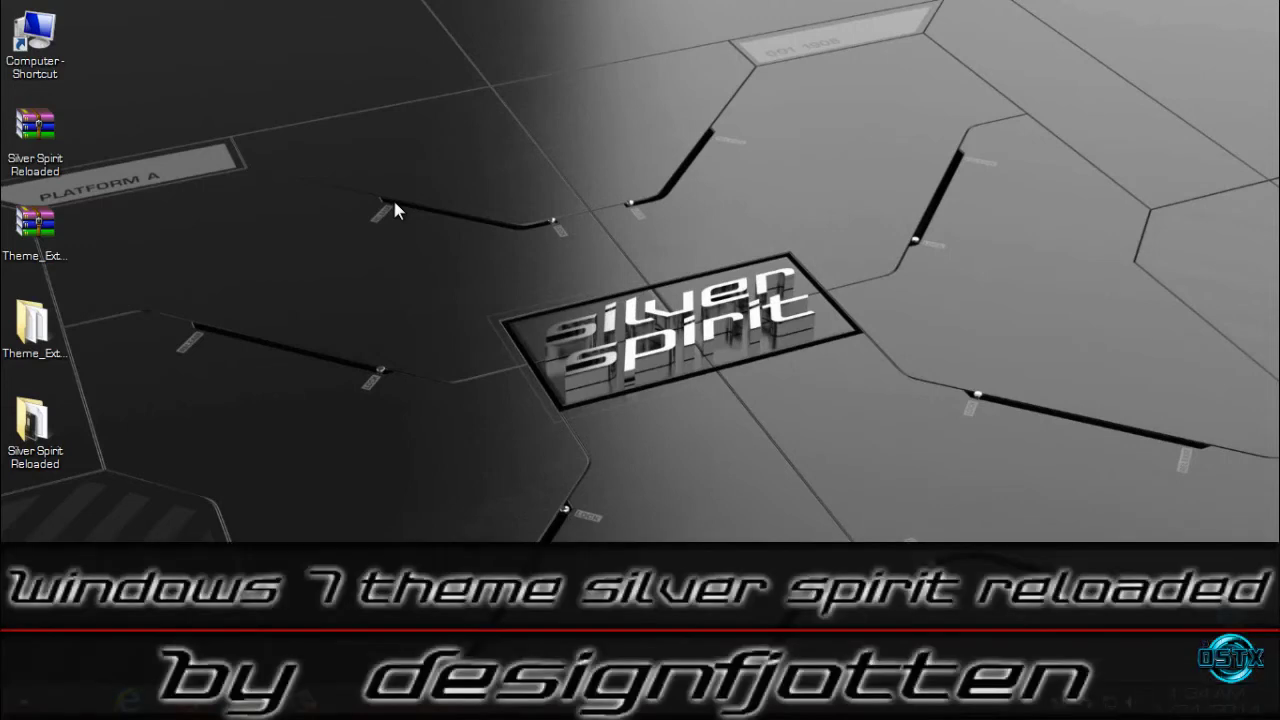
pyautogui.rightClick(446, 177)
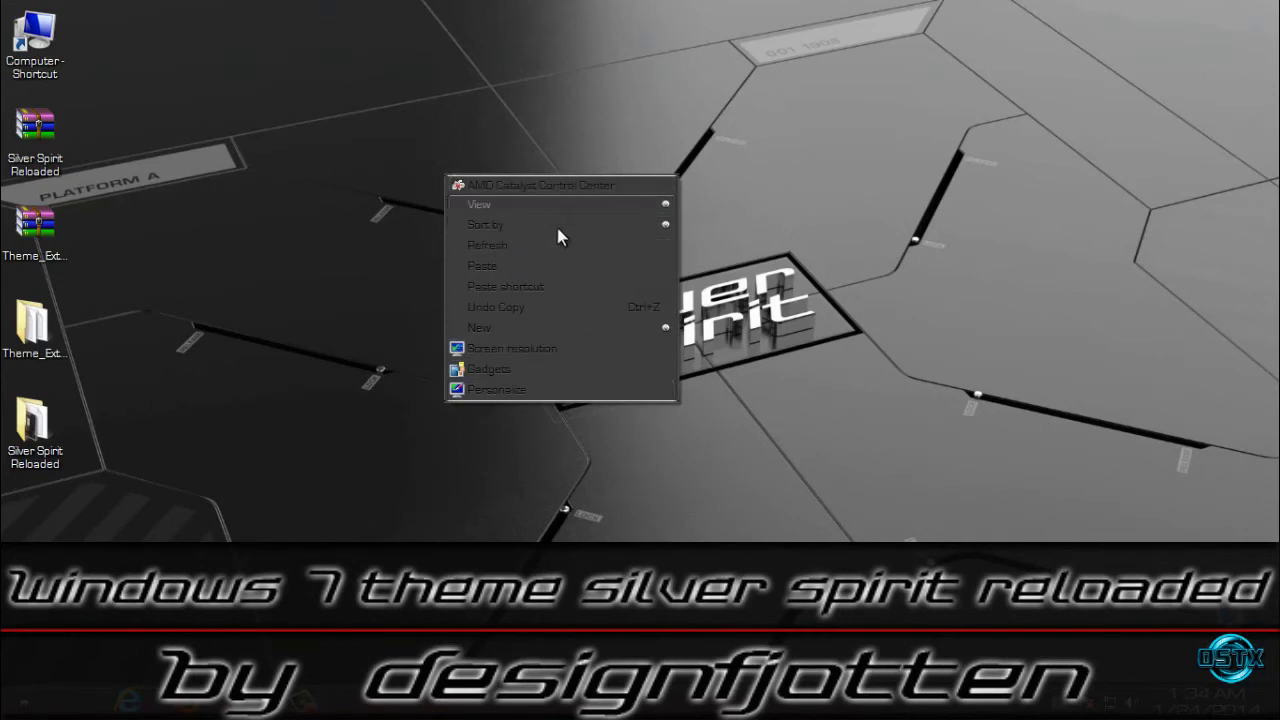
pyautogui.moveTo(538, 324)
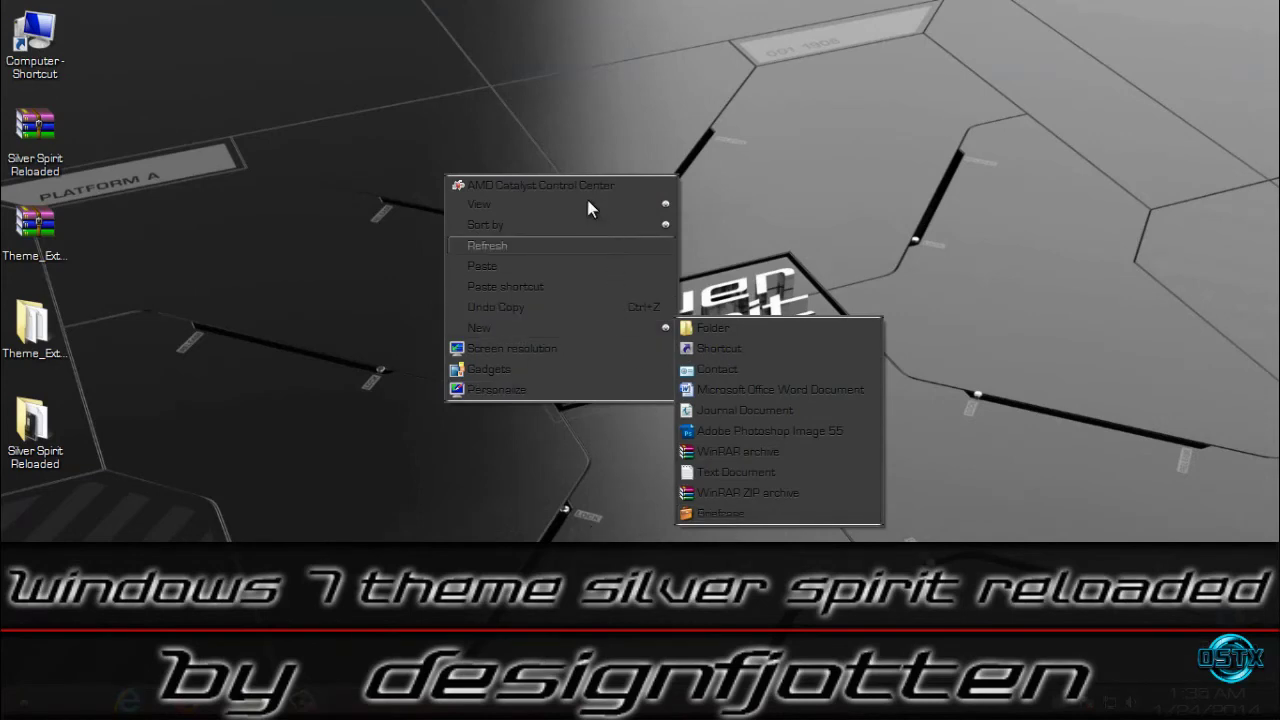
pyautogui.click(464, 122)
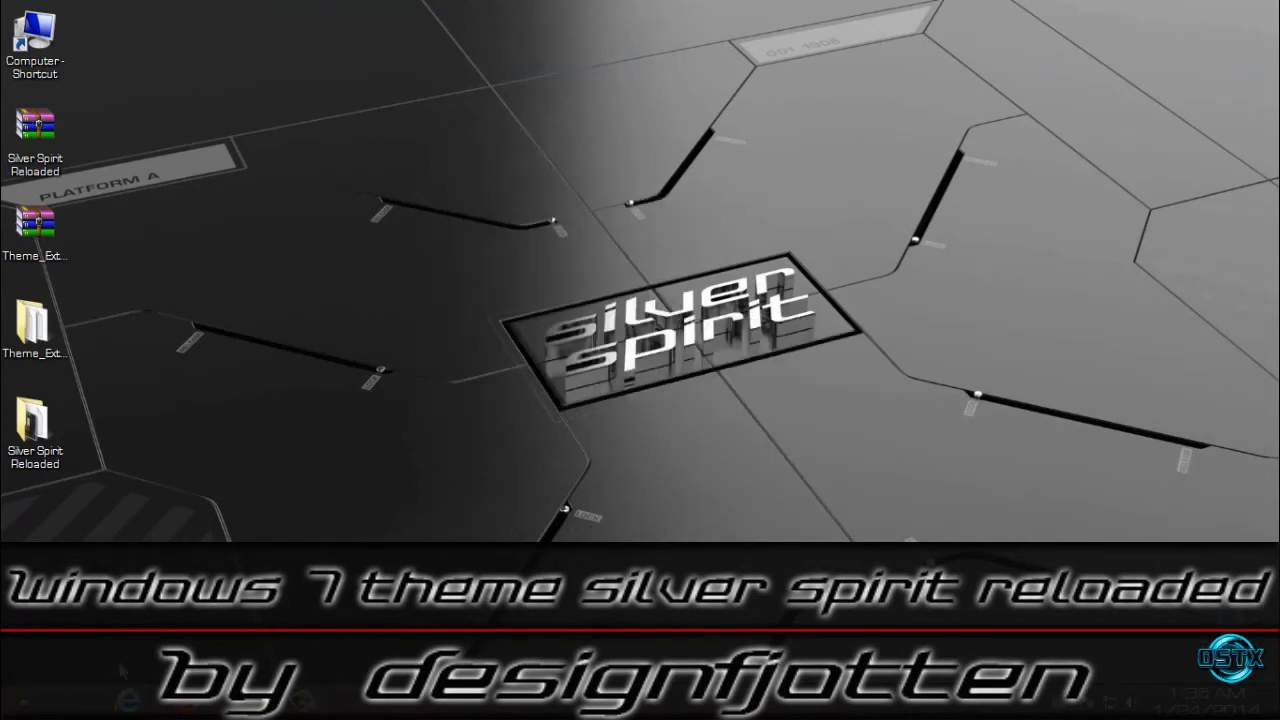
# Step: Open the Start menu and preview how the Getting Started task list looks in the applied theme
pyautogui.click(32, 698)
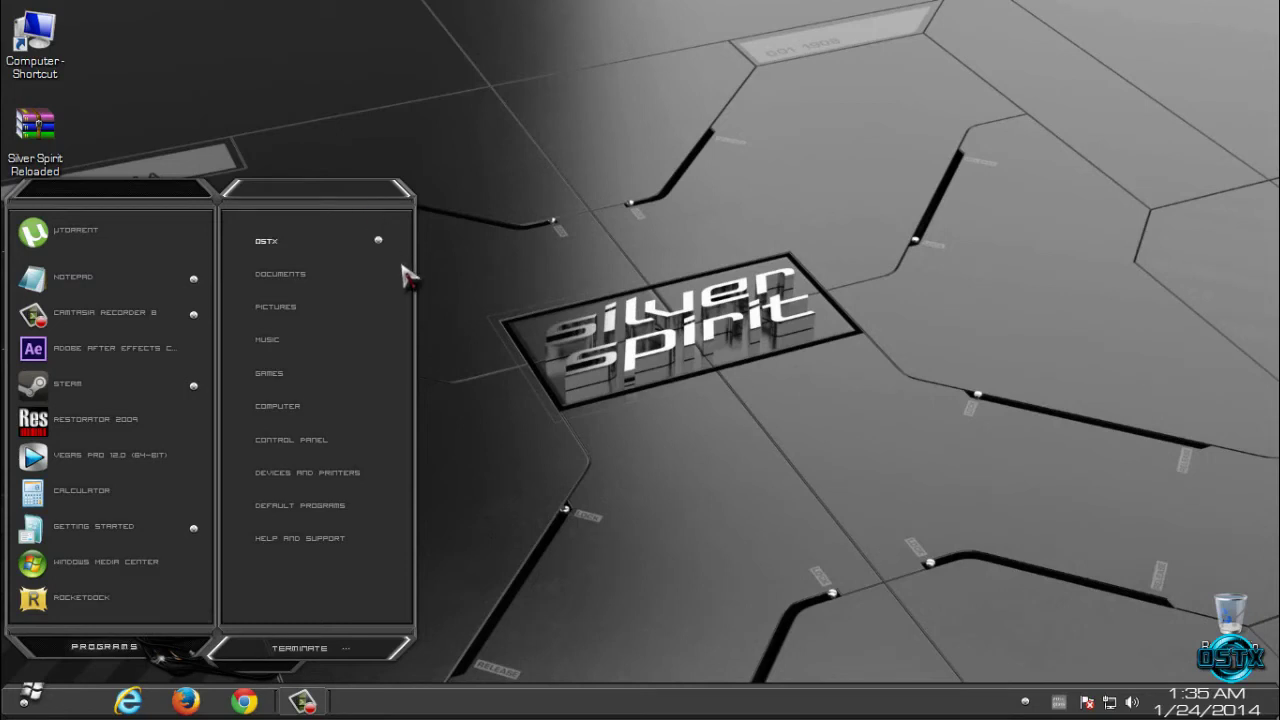
pyautogui.click(195, 530)
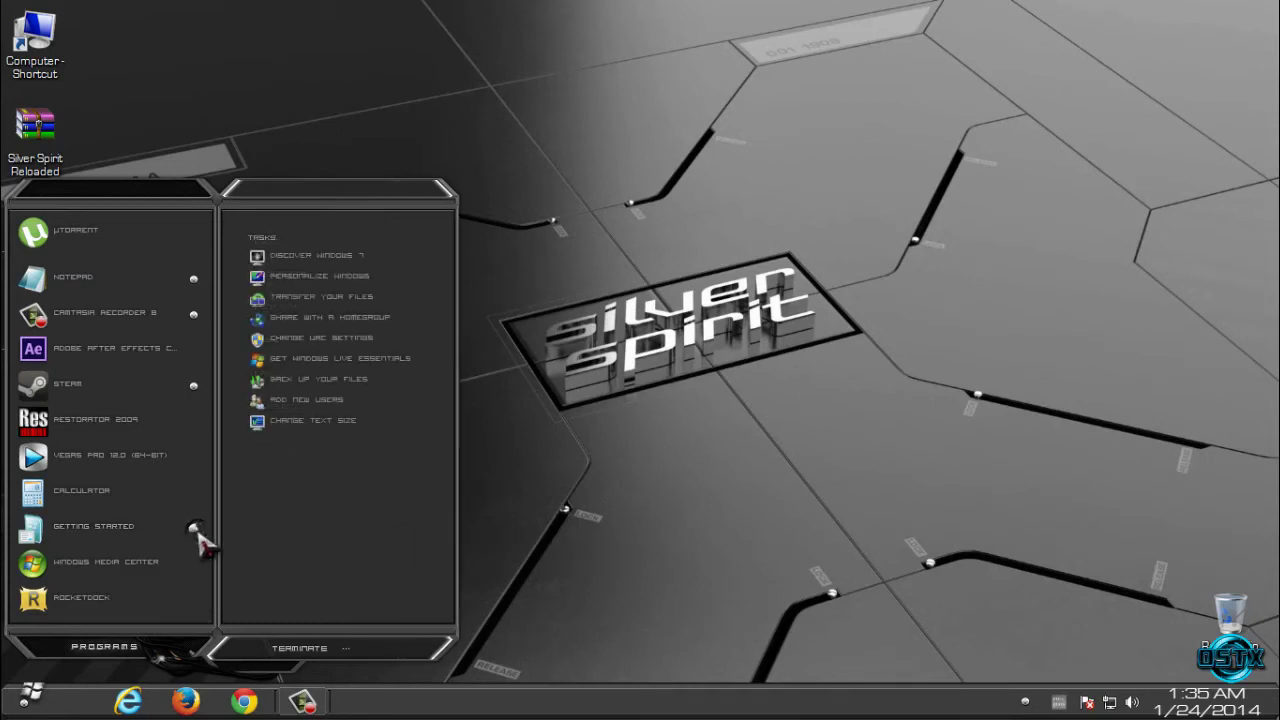
pyautogui.click(194, 529)
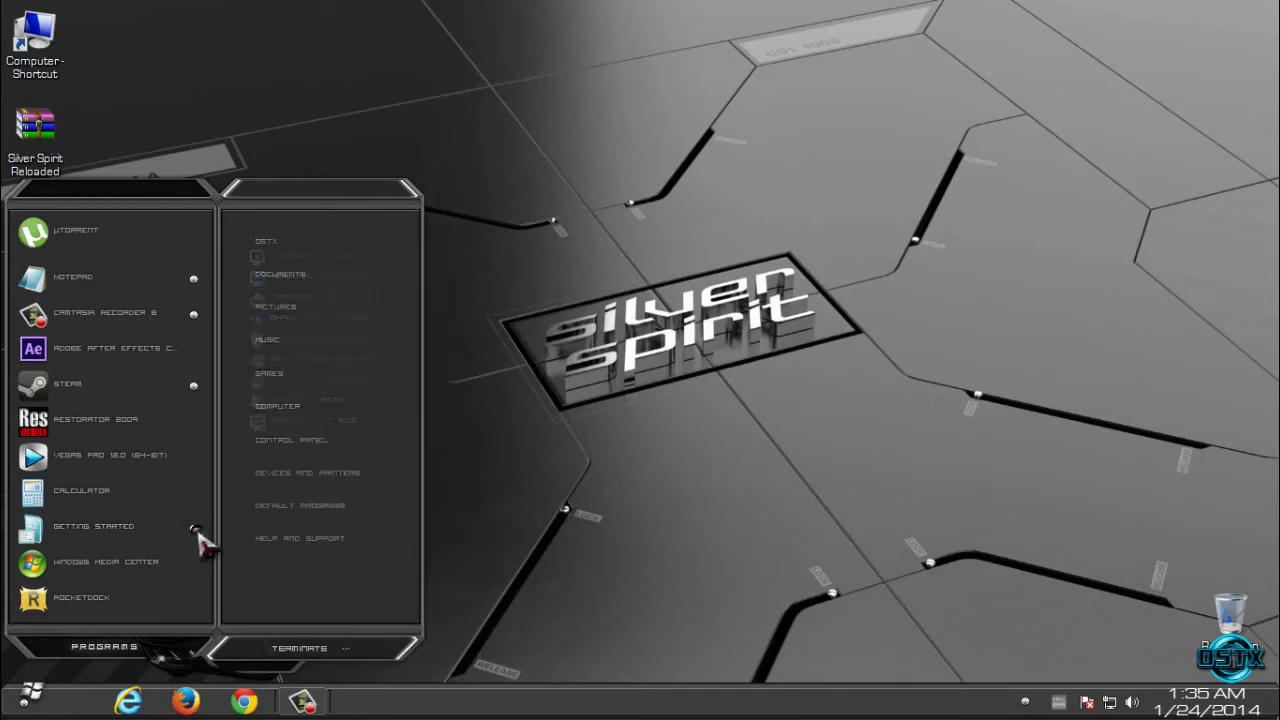
# Step: Examine the themed look of the Start menu's full programs list and its shutdown options
pyautogui.click(136, 653)
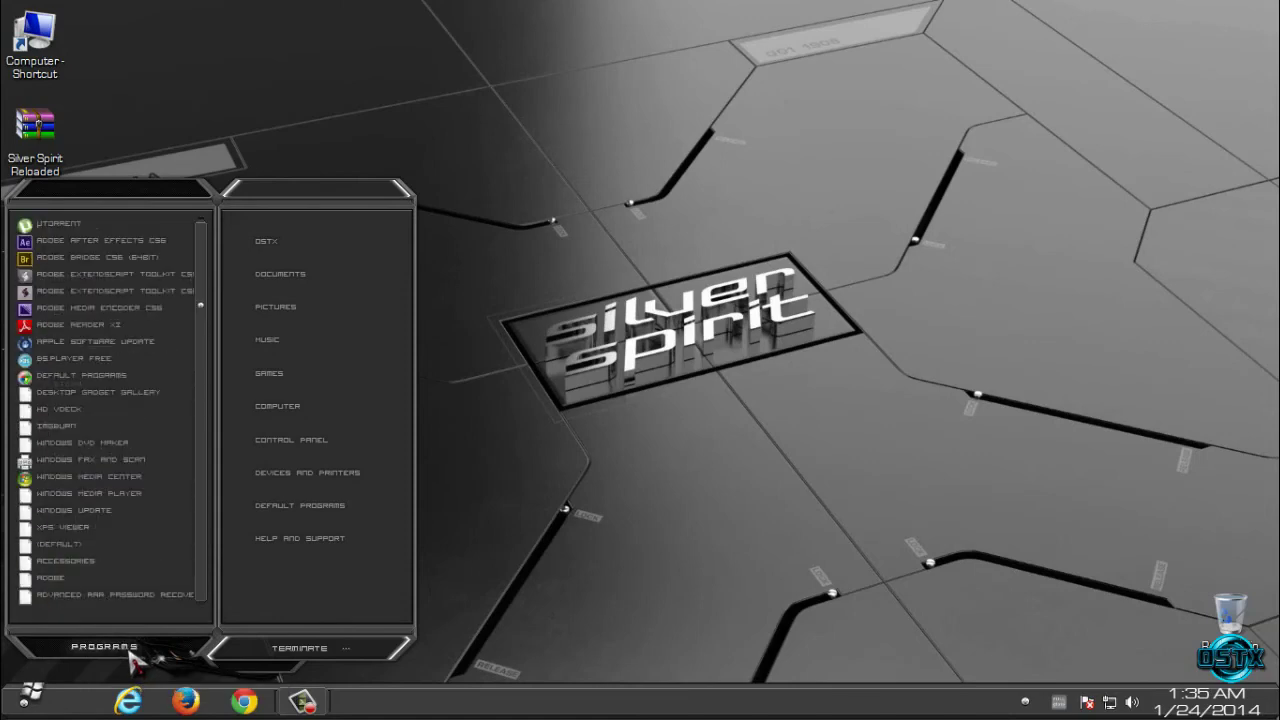
pyautogui.click(136, 653)
pyautogui.click(136, 653)
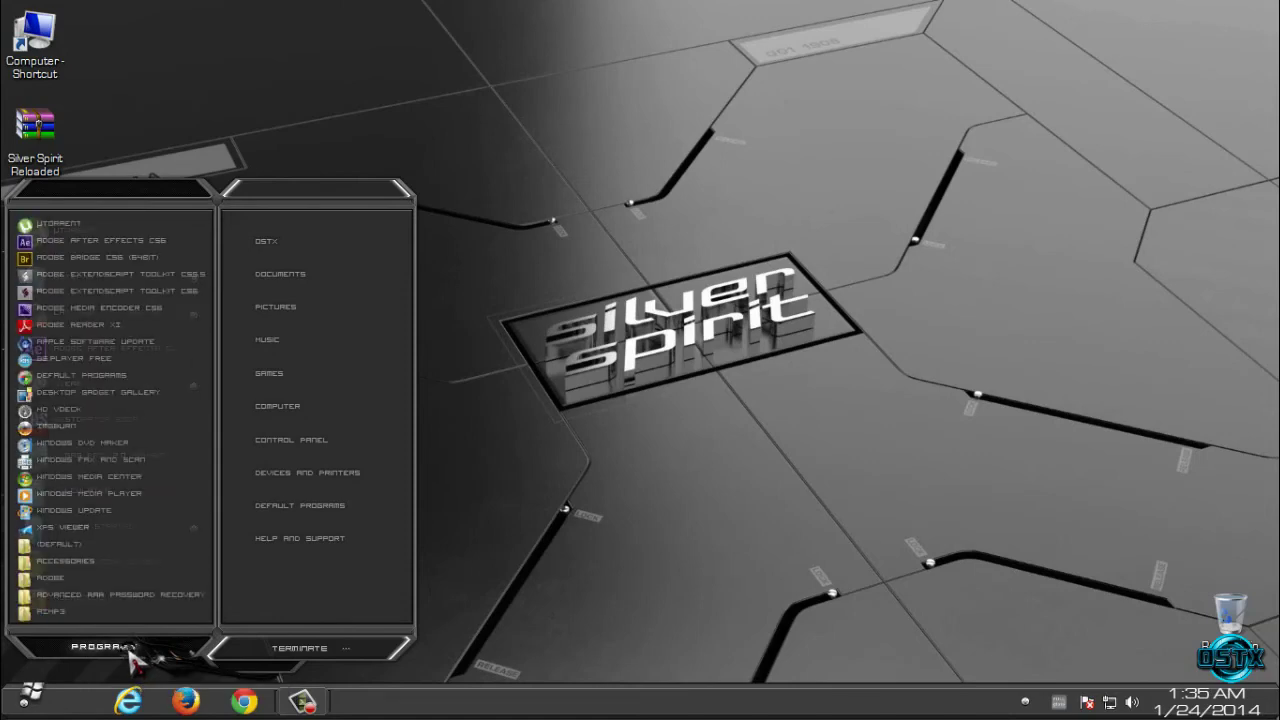
pyautogui.click(136, 653)
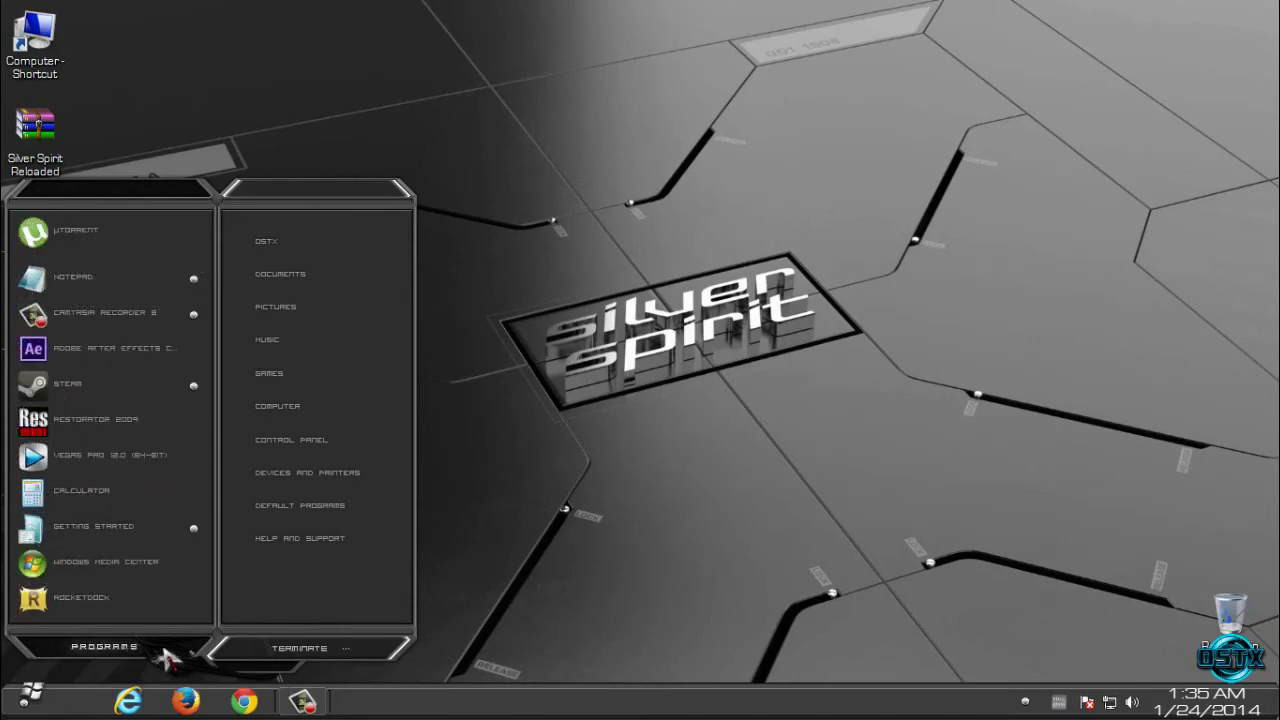
pyautogui.click(350, 658)
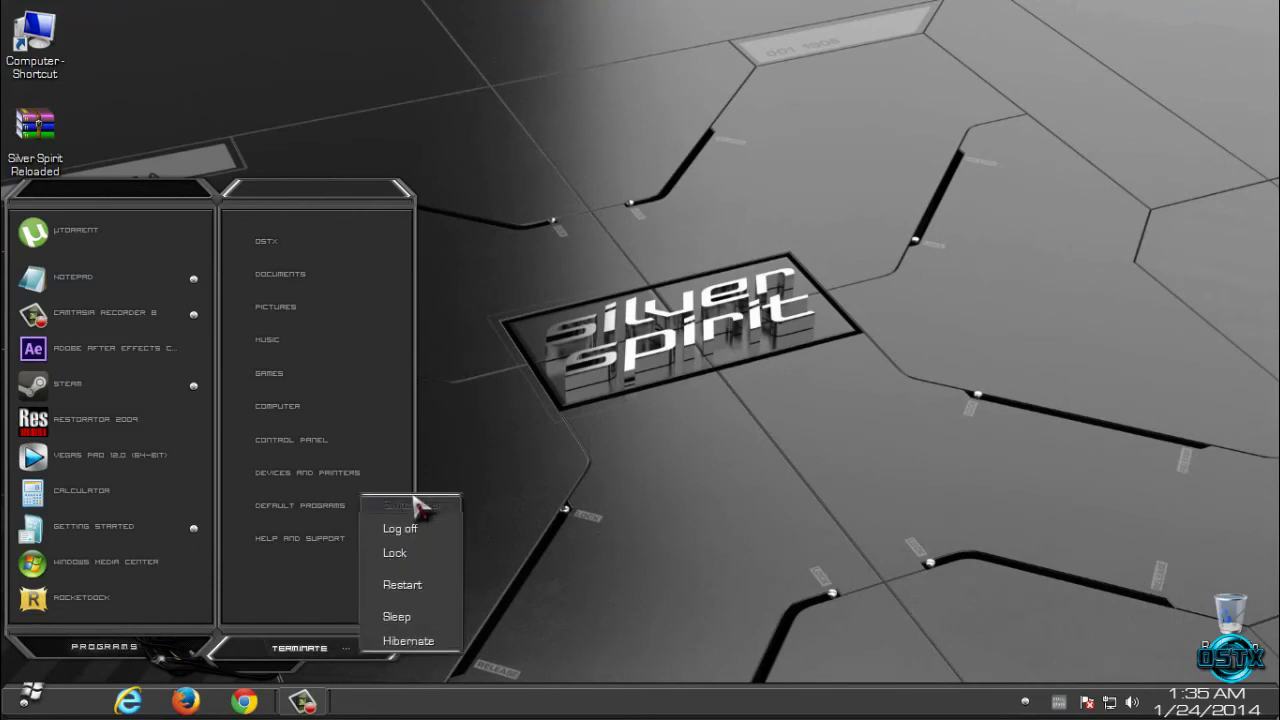
pyautogui.click(335, 415)
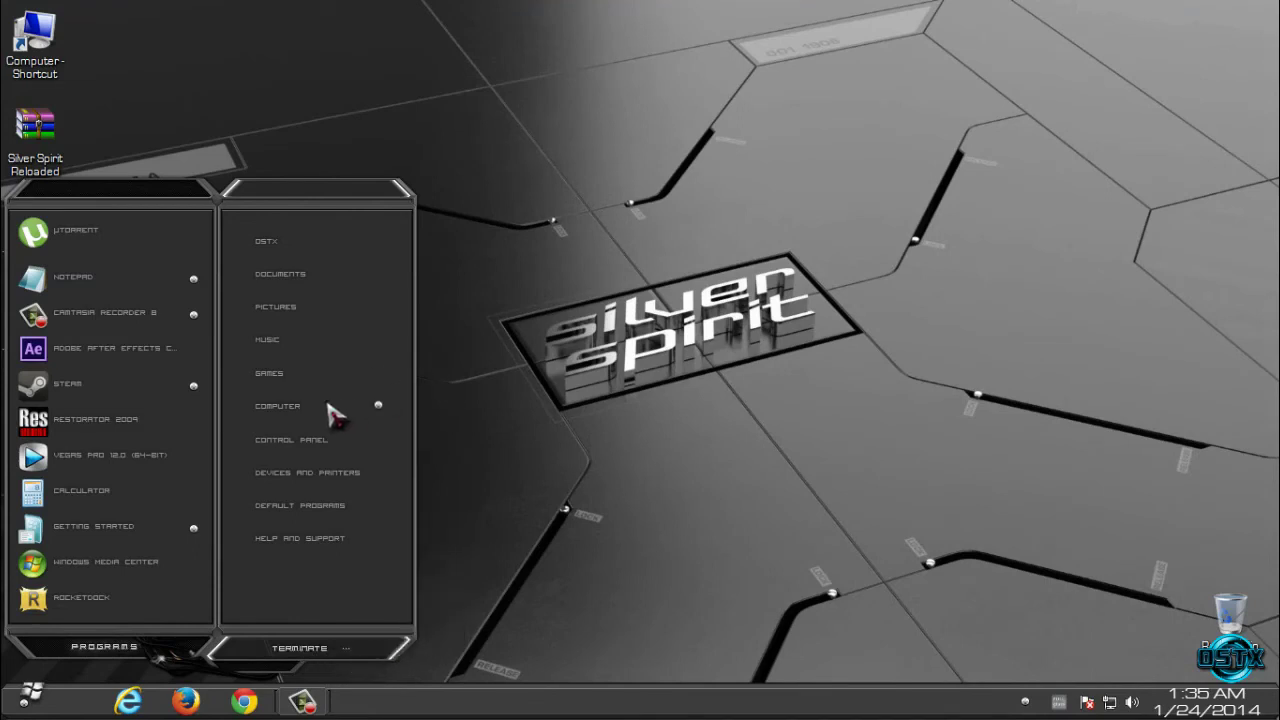
# Step: View the Computer's system properties window in the new theme and close it
pyautogui.rightClick(335, 415)
pyautogui.click(389, 540)
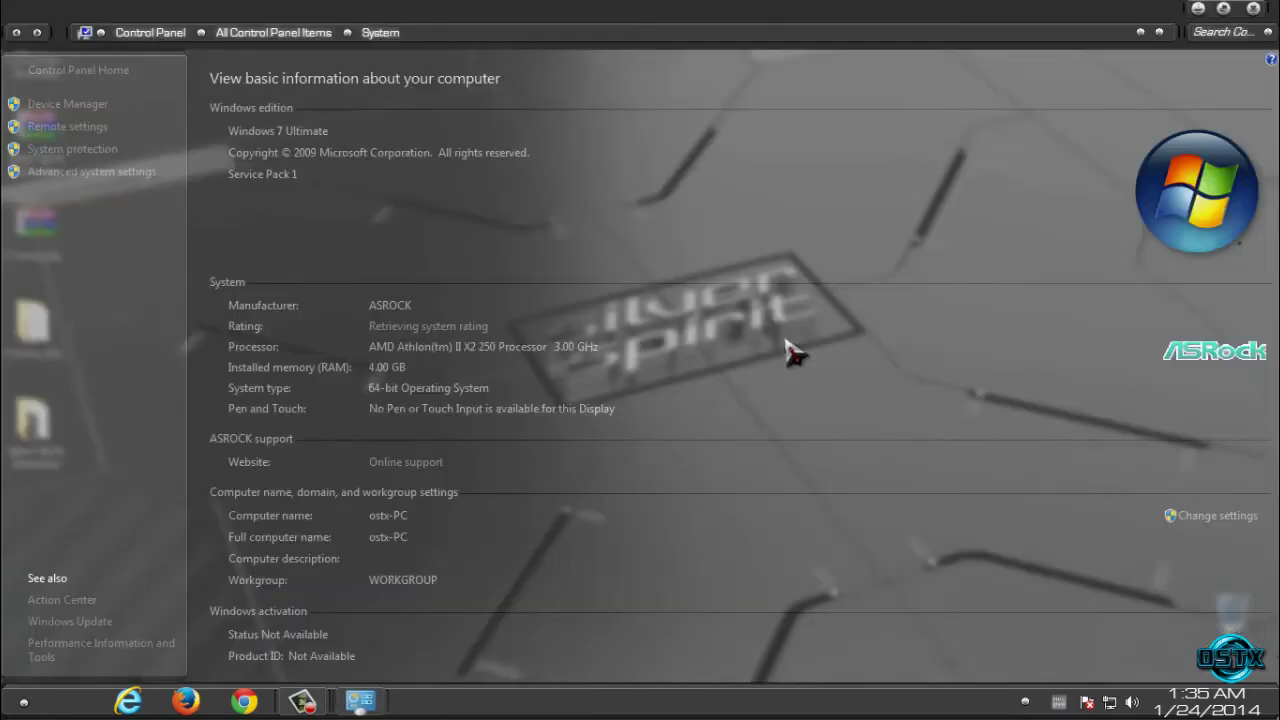
pyautogui.click(1253, 10)
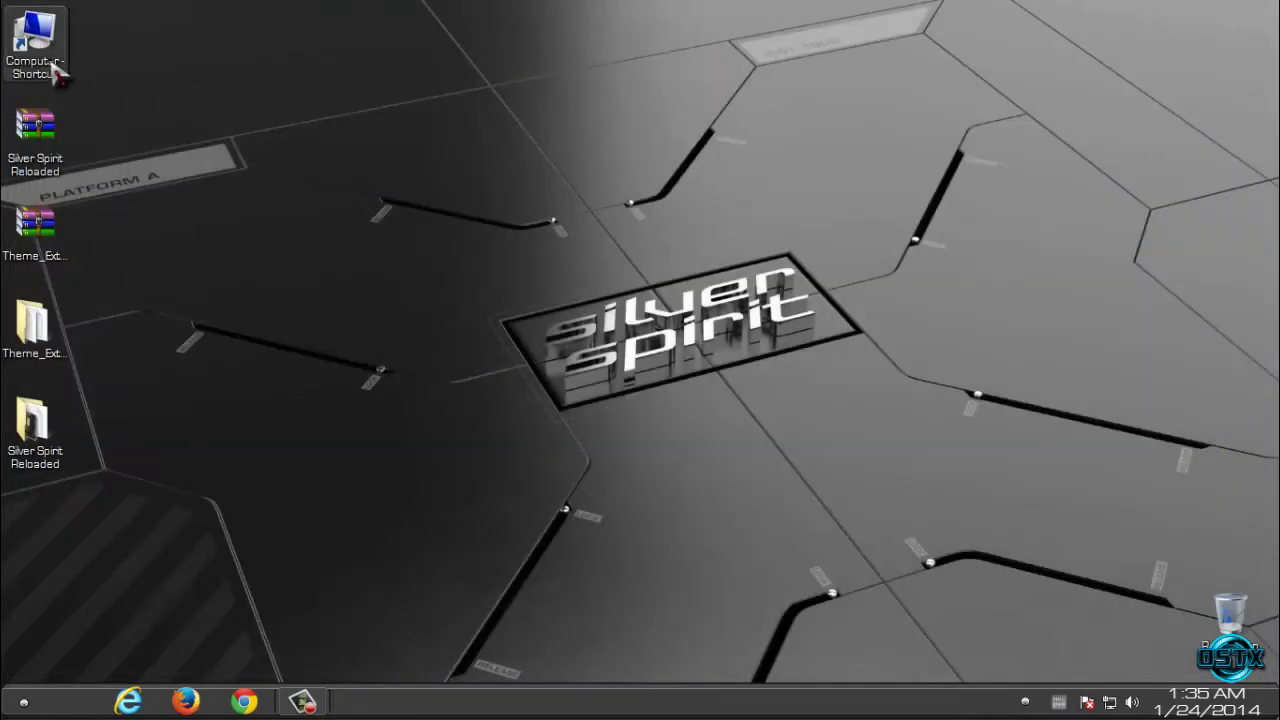
# Step: Open the Computer window from its desktop shortcut and examine the themed drive selection and resizable details pane
pyautogui.doubleClick(52, 64)
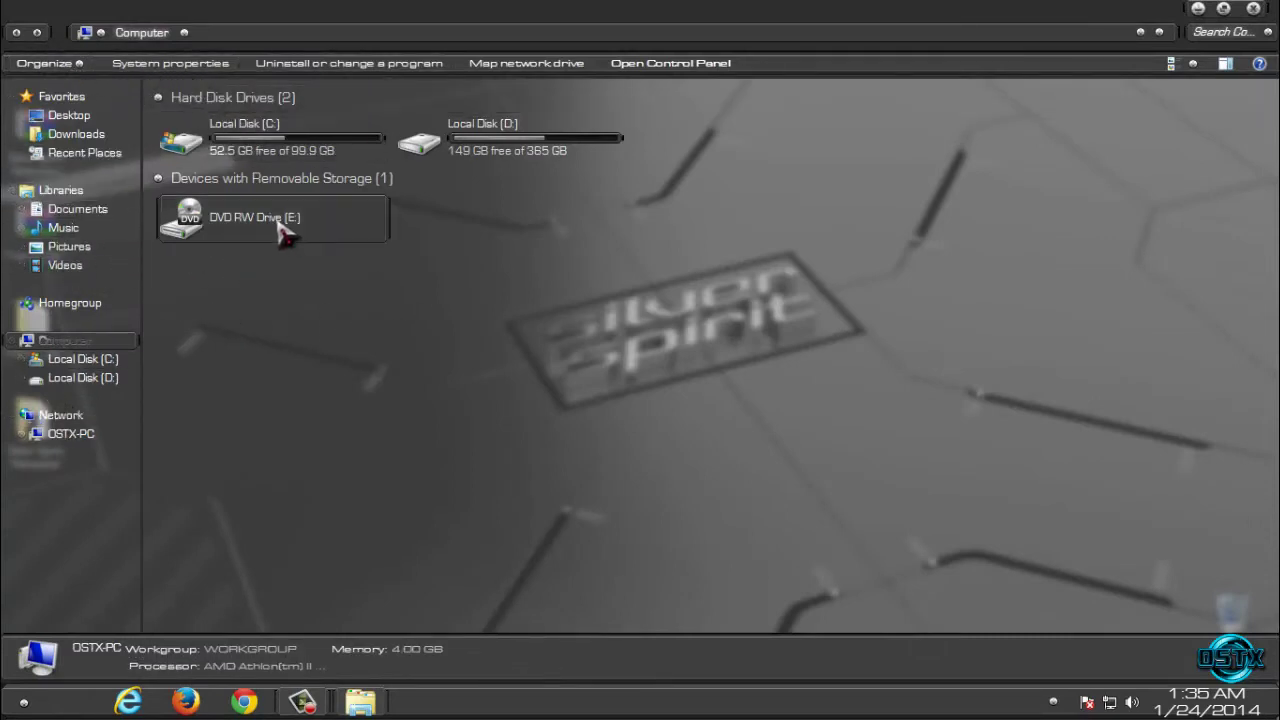
pyautogui.click(279, 153)
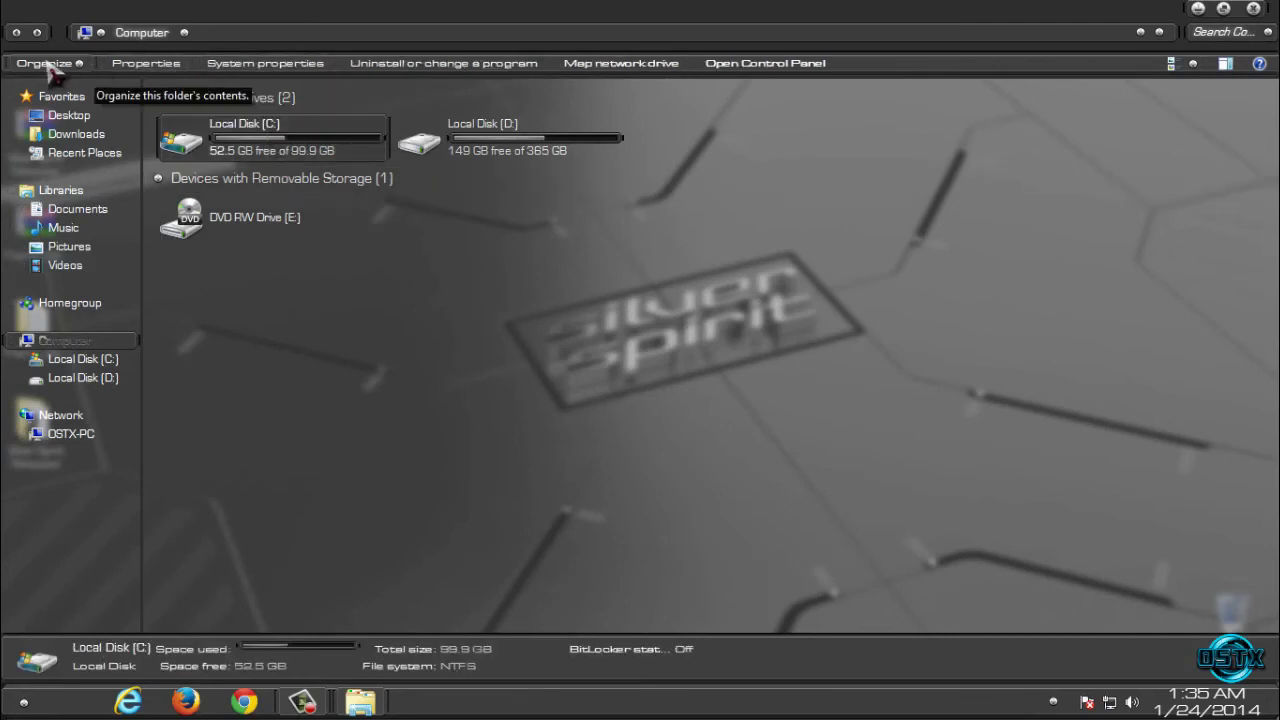
pyautogui.rightClick(679, 222)
pyautogui.click(331, 632)
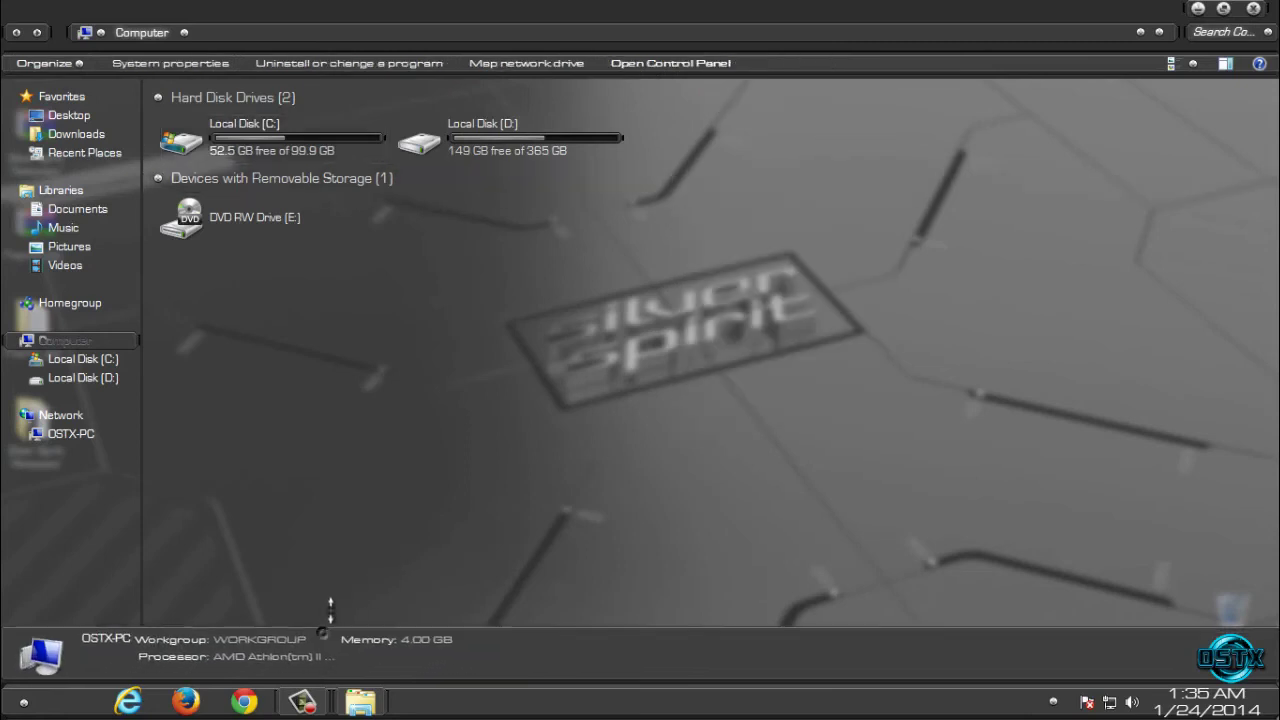
pyautogui.moveTo(330, 610); pyautogui.dragTo(251, 634)
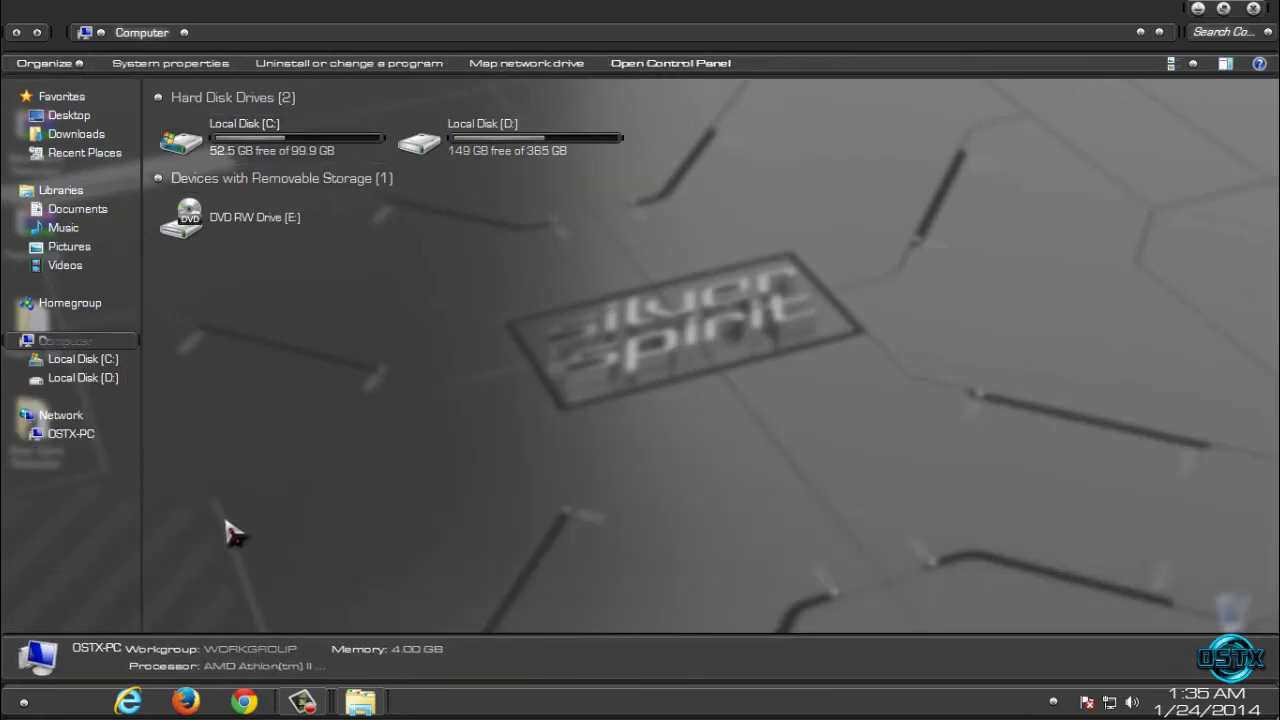
# Step: Check how the Computer window's search filter suggestions look in the theme and close the window
pyautogui.click(1235, 32)
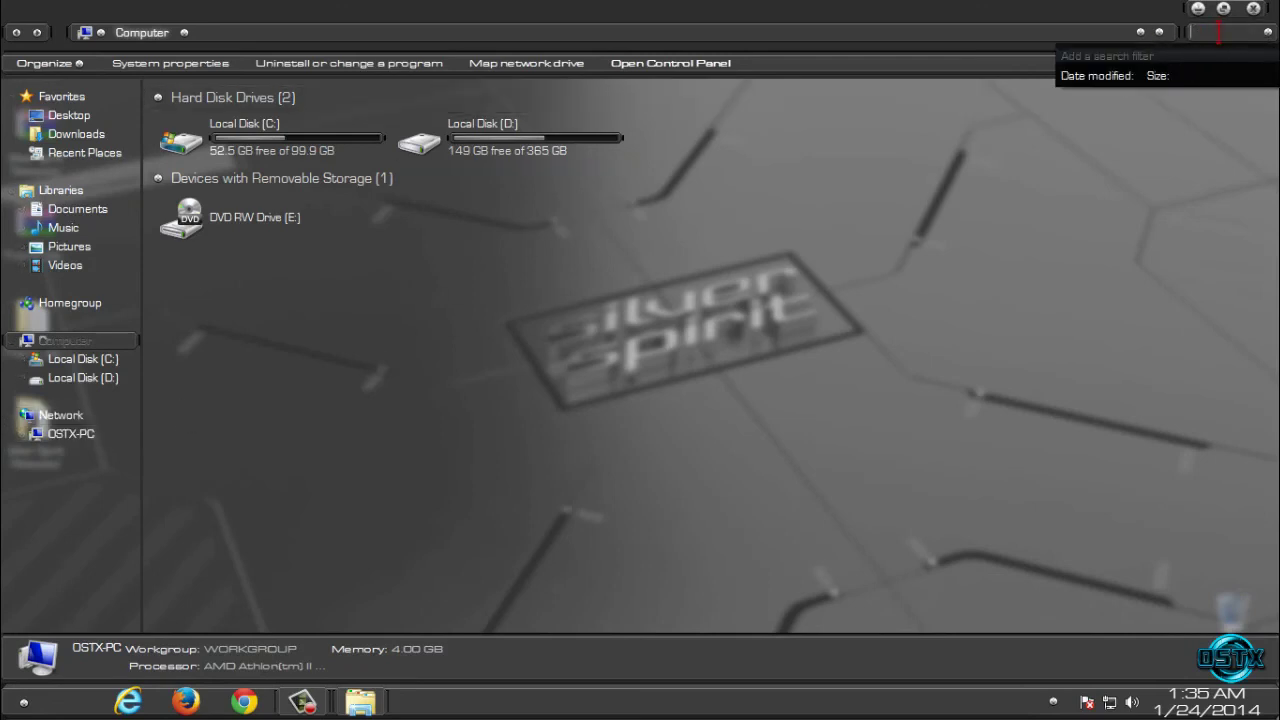
pyautogui.click(1145, 165)
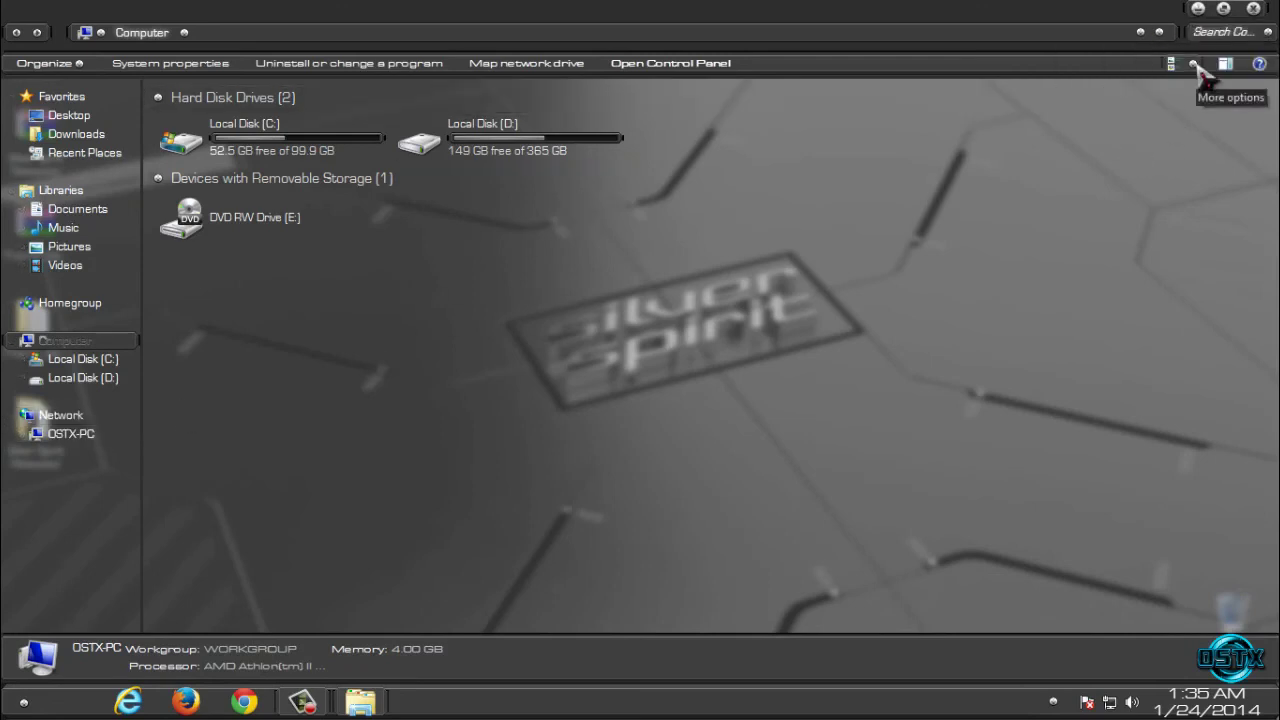
pyautogui.click(1254, 9)
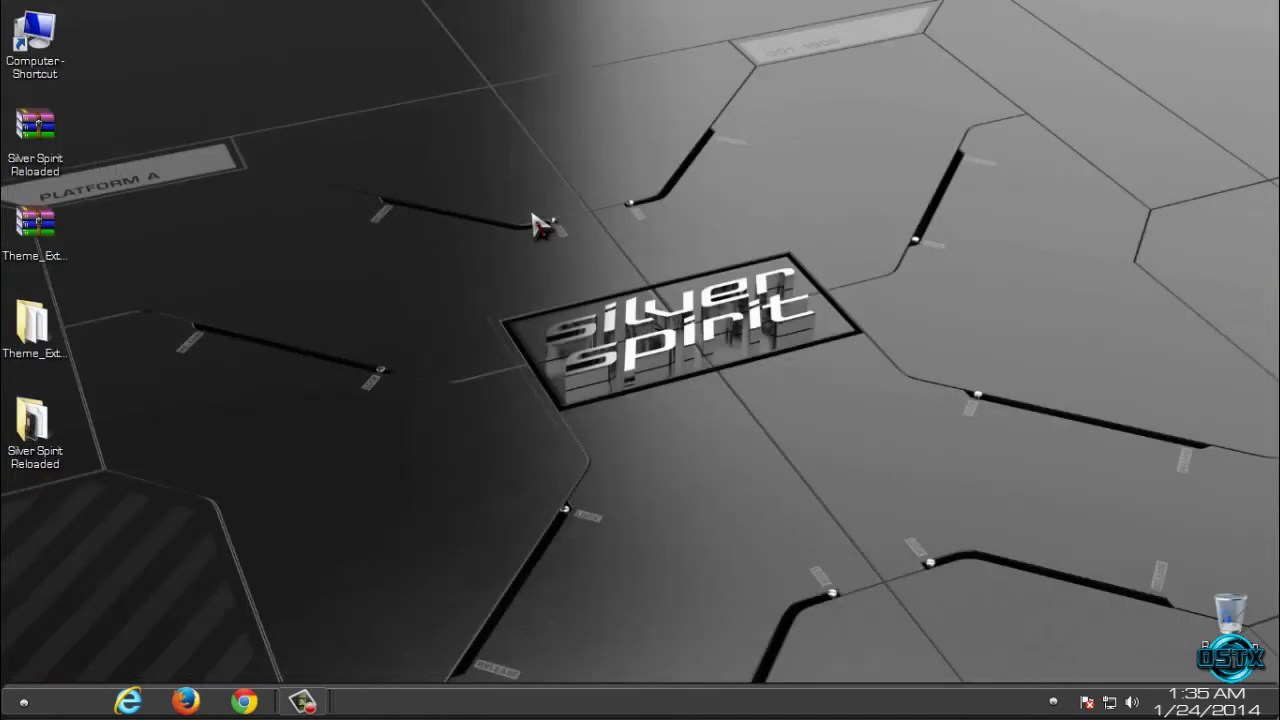